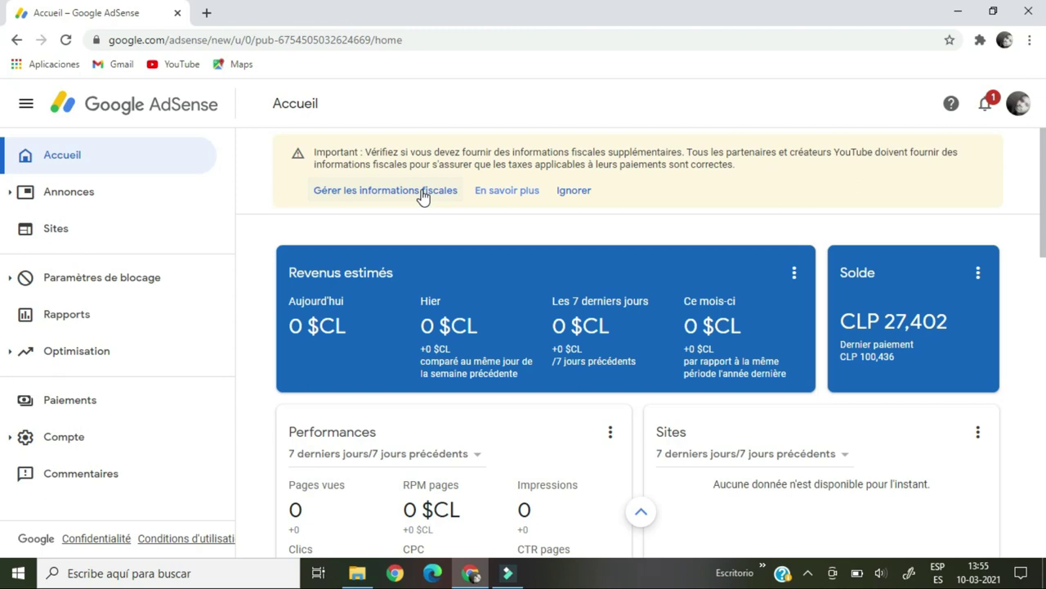
From the AdSense banner, open tax information management and start adding US tax info.
{"action": "left_click", "coordinate": [422, 192]}
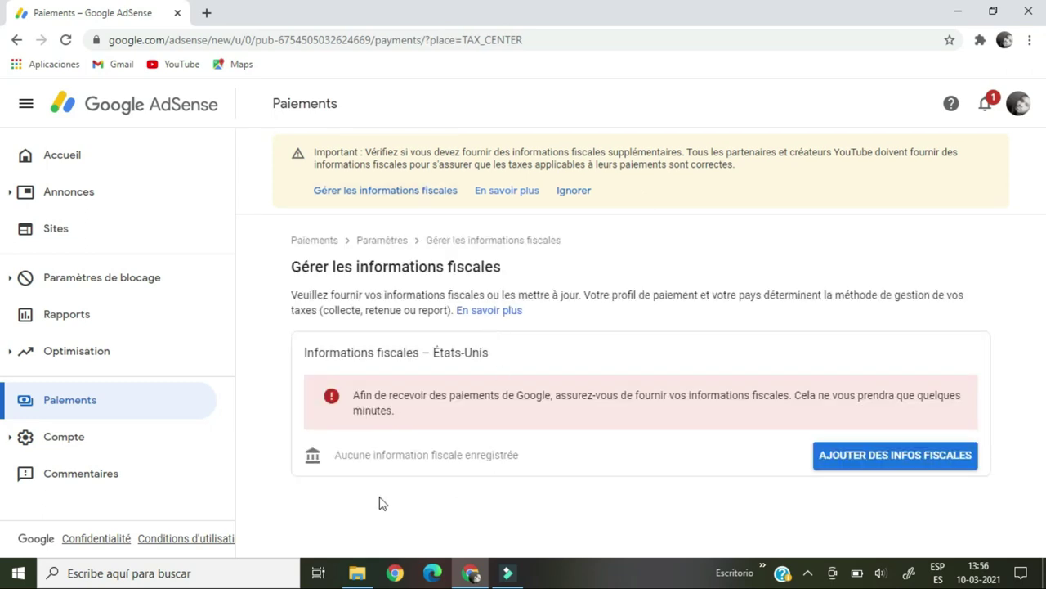
{"action": "left_click", "coordinate": [910, 462]}
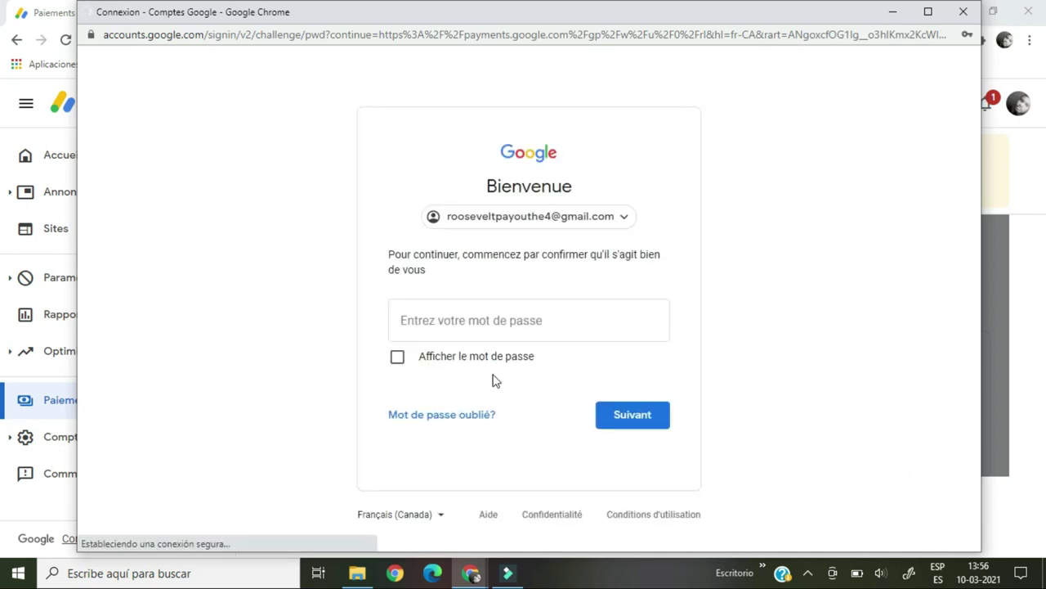
Confirm identity in the Google sign-in window by entering the account password.
{"action": "left_click", "coordinate": [426, 318]}
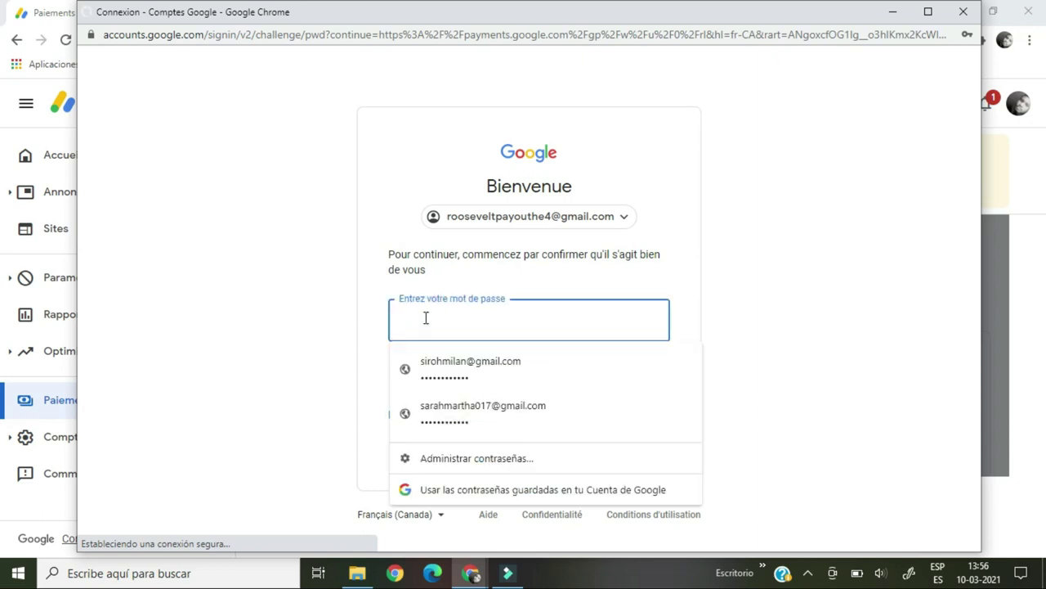
{"action": "type", "text": "•••••••••••"}
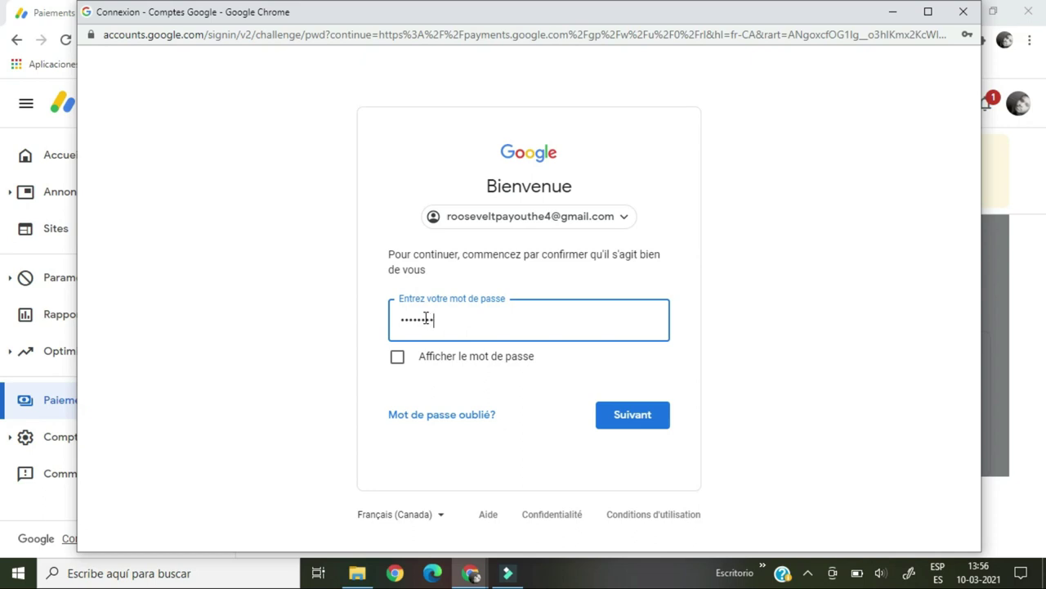
{"action": "type", "text": "•"}
{"action": "left_click", "coordinate": [611, 413]}
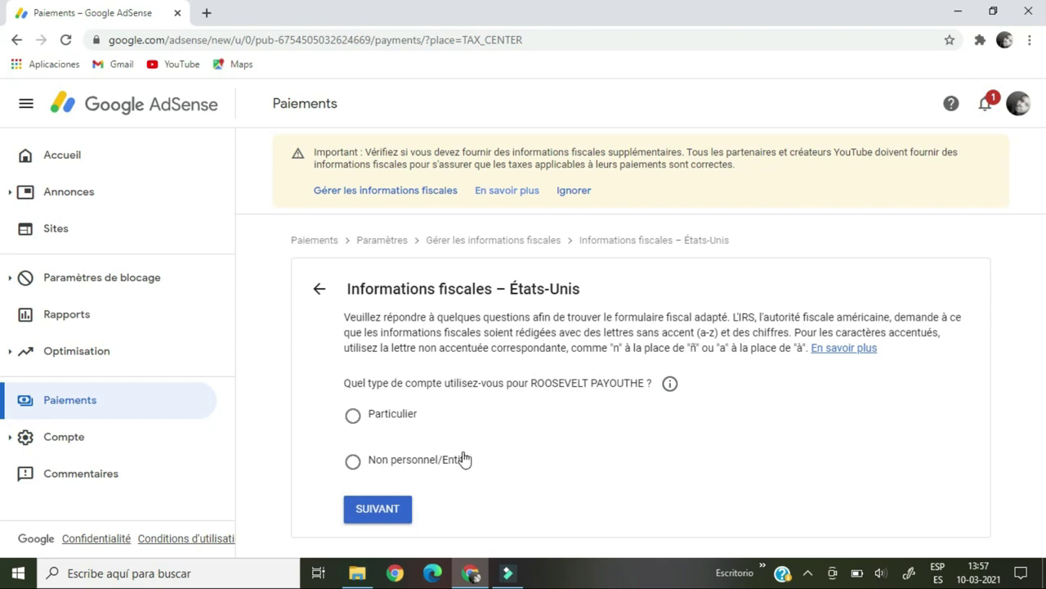
Choose Particulier as the account type and continue.
{"action": "left_click", "coordinate": [354, 417]}
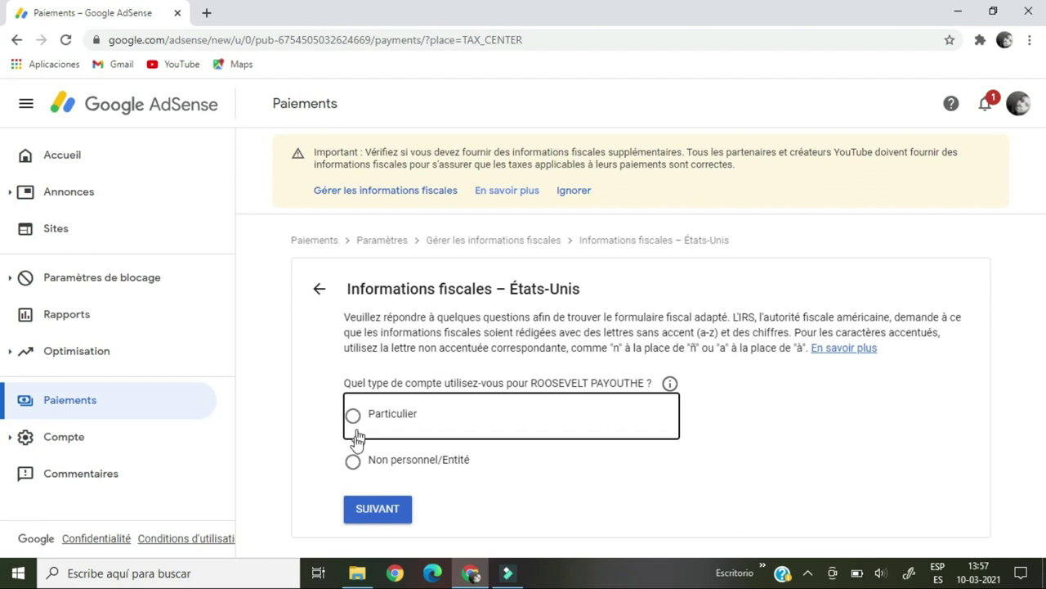
{"action": "left_click", "coordinate": [352, 417]}
{"action": "left_click", "coordinate": [352, 416]}
{"action": "left_click", "coordinate": [351, 460]}
{"action": "left_click", "coordinate": [353, 417]}
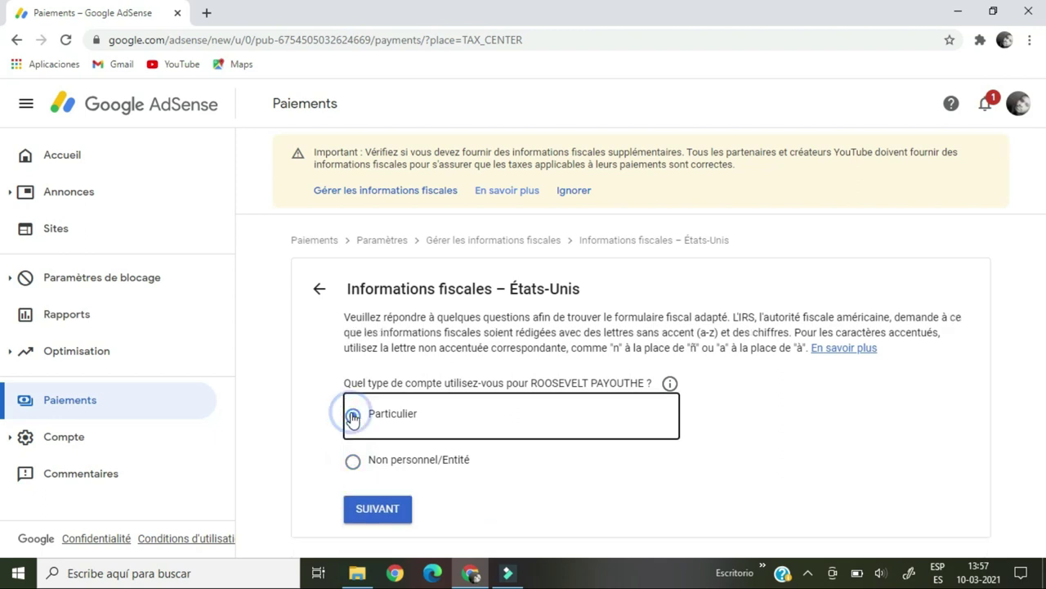
{"action": "left_click", "coordinate": [373, 522]}
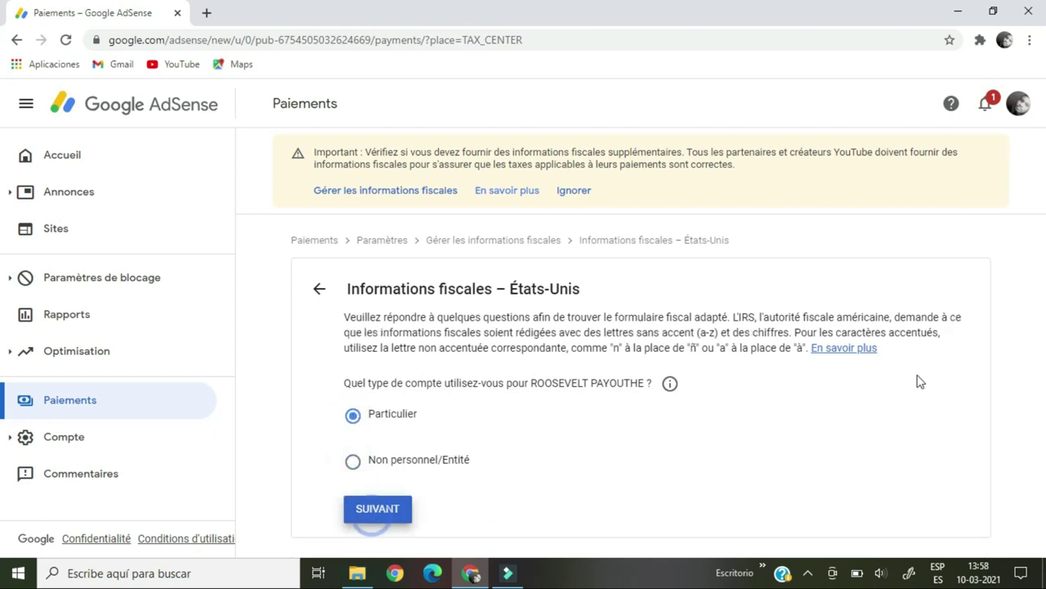
{"action": "left_click", "coordinate": [393, 520]}
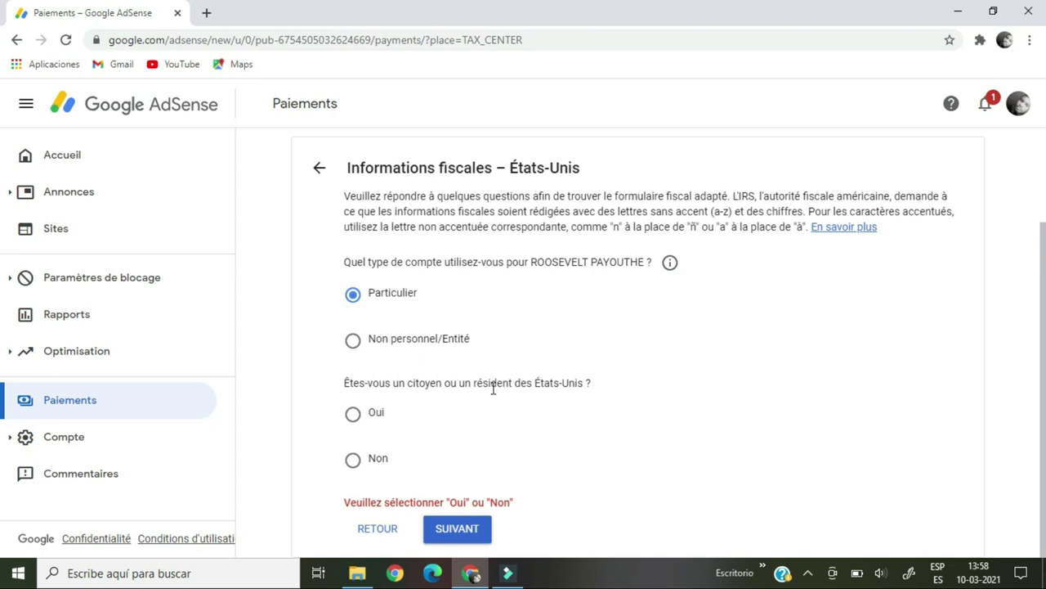
Answer Non to US citizen or resident and select the W-8BEN form.
{"action": "left_click", "coordinate": [353, 463]}
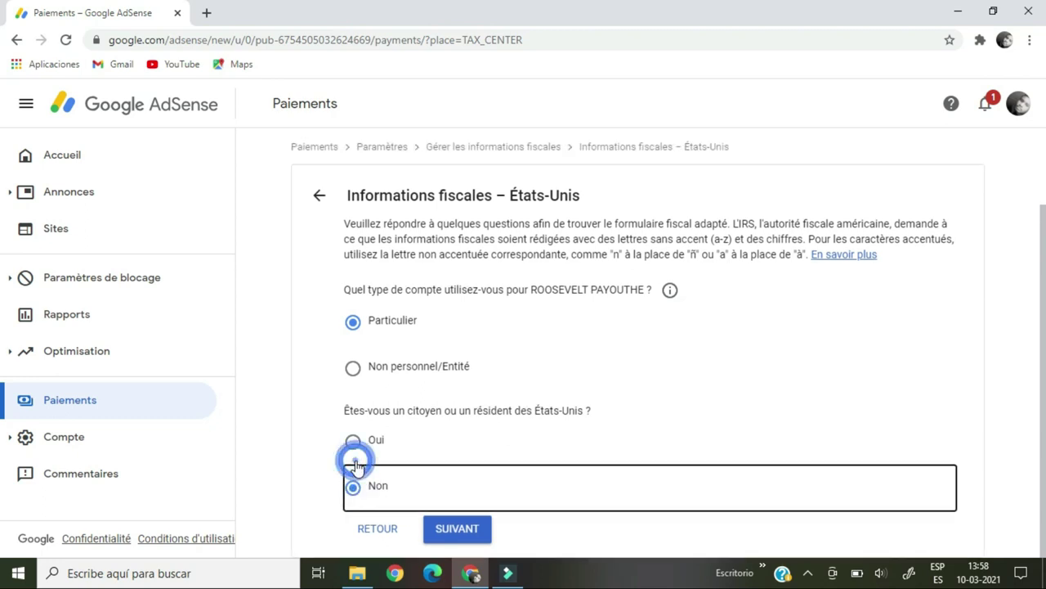
{"action": "left_click", "coordinate": [480, 527]}
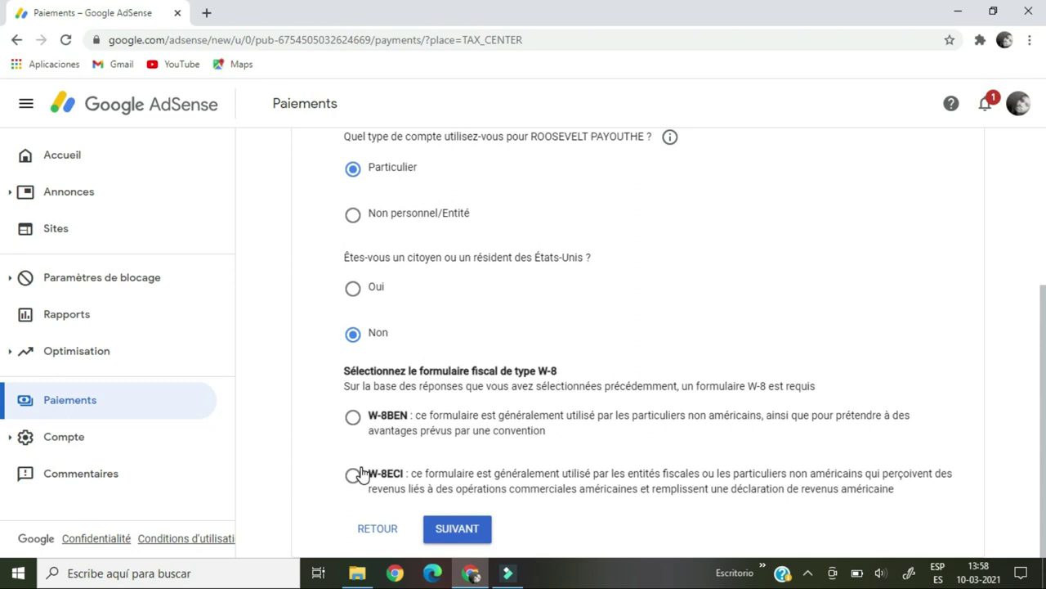
{"action": "left_click", "coordinate": [353, 418]}
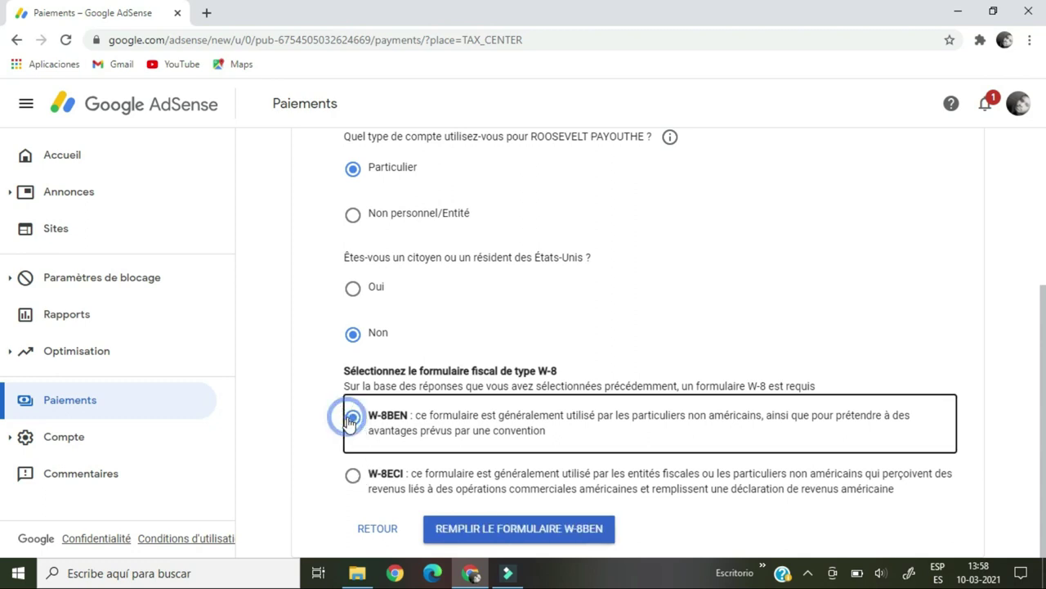
Open the W-8BEN form, set country of citizenship to Chili, and continue.
{"action": "left_click", "coordinate": [472, 533]}
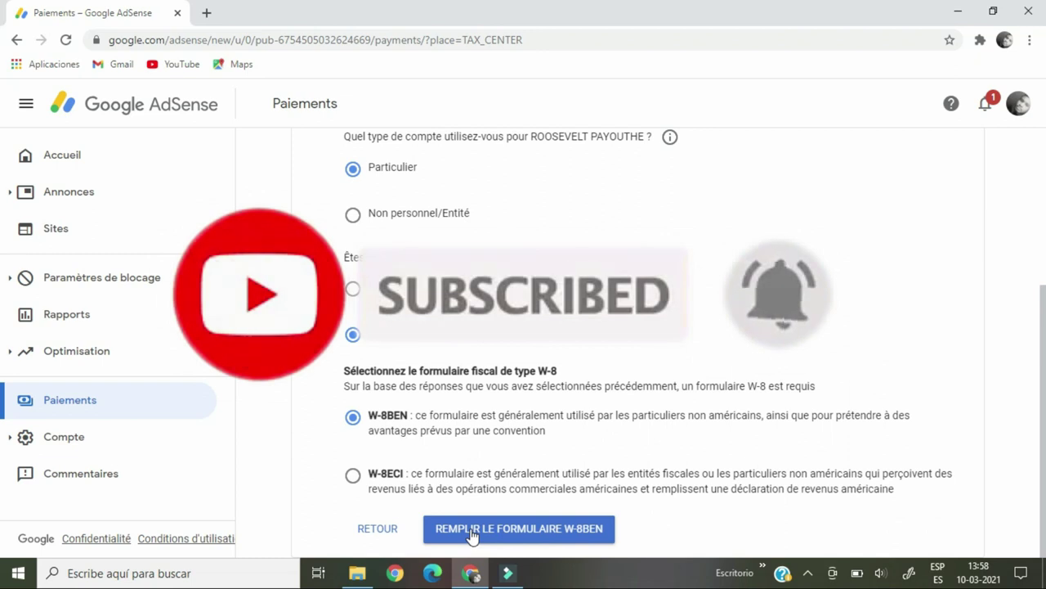
{"action": "left_click", "coordinate": [472, 530]}
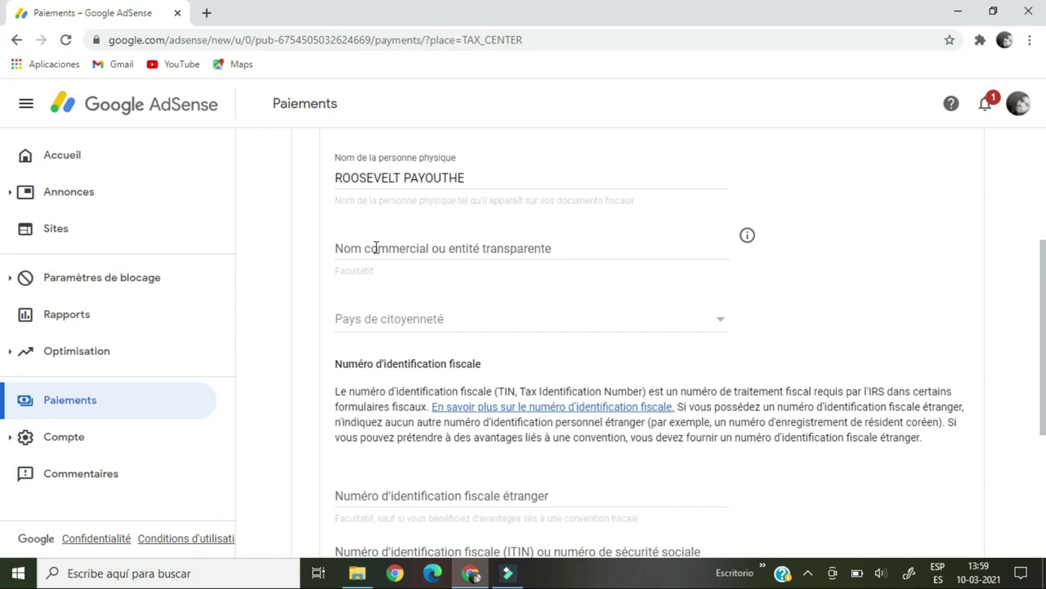
{"action": "left_click", "coordinate": [721, 325]}
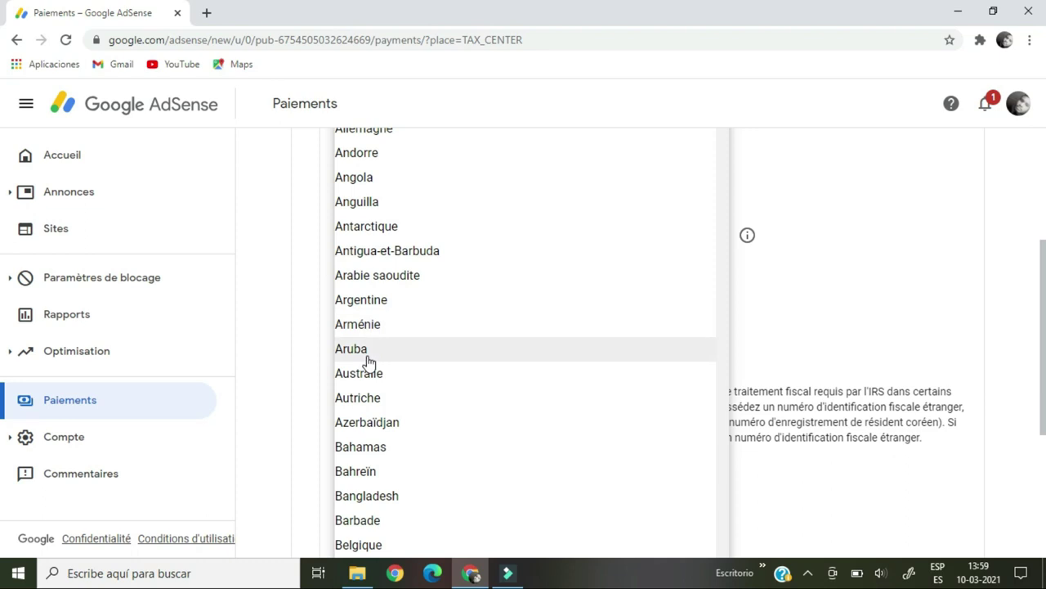
{"action": "scroll", "coordinate": [368, 371], "scroll_direction": "down", "scroll_amount": 5}
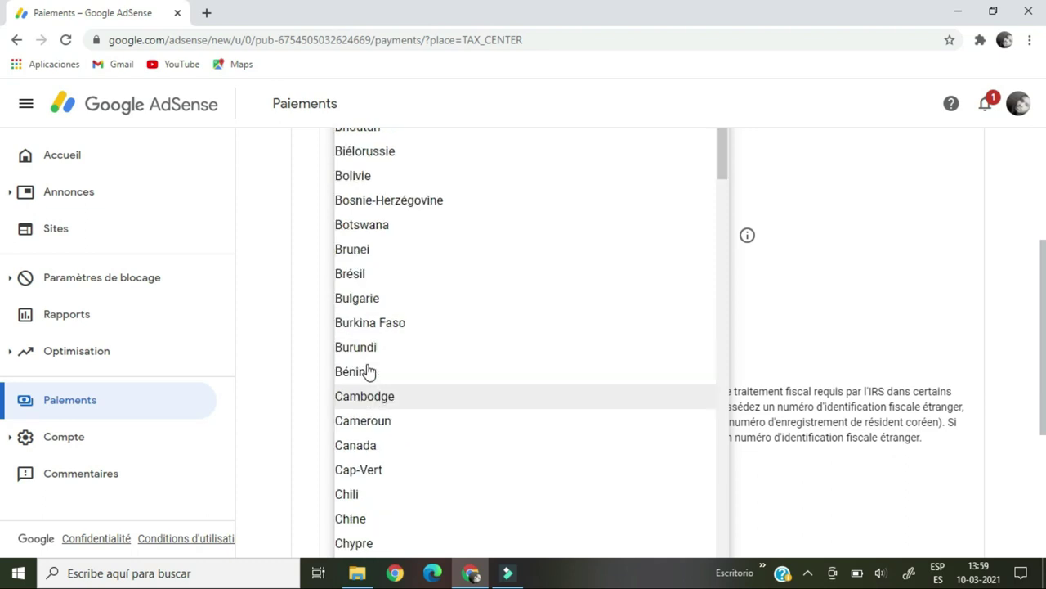
{"action": "left_click", "coordinate": [348, 500]}
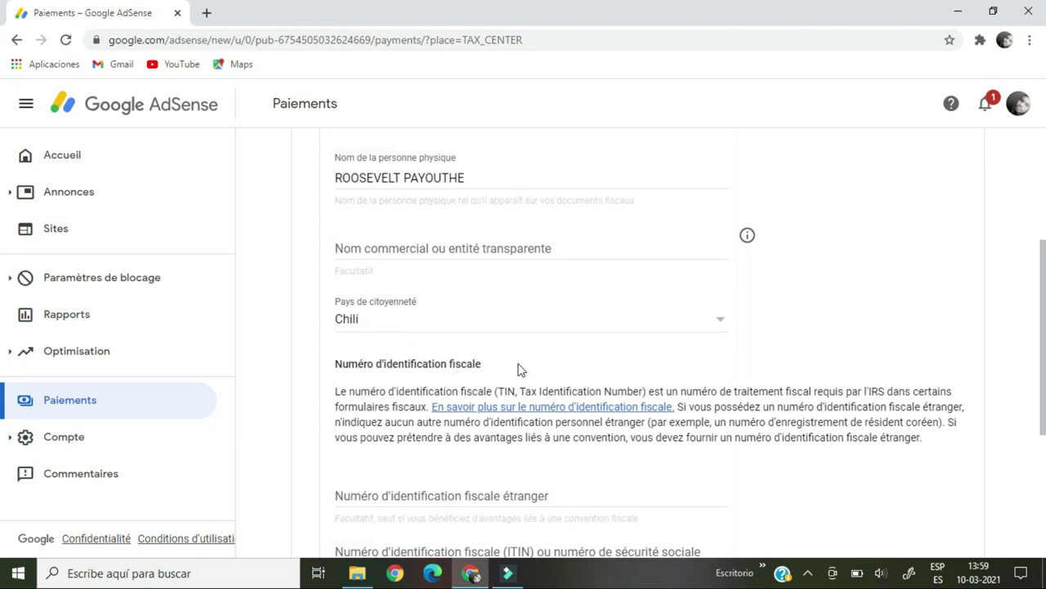
{"action": "scroll", "coordinate": [827, 360], "scroll_direction": "down", "scroll_amount": 3}
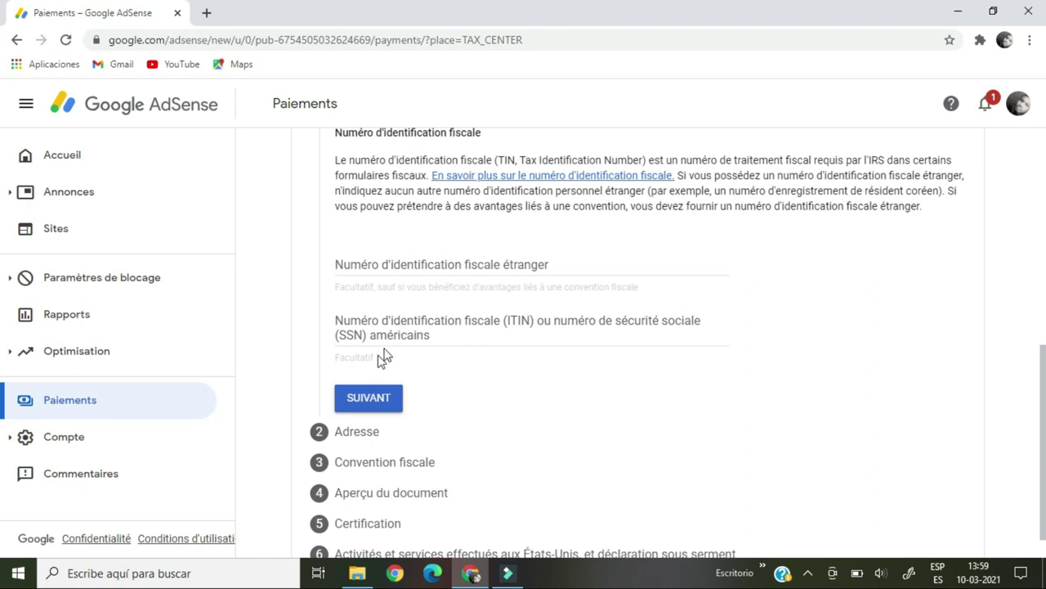
{"action": "left_click", "coordinate": [370, 396]}
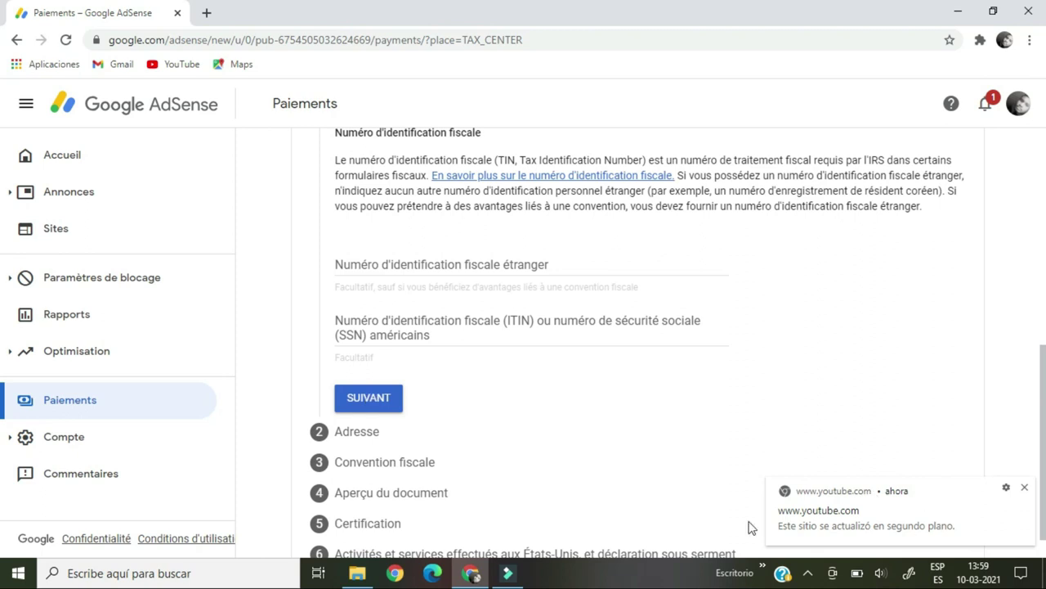
Continue to the address step, dismiss the YouTube notifications, and tick the P.O. box/care-of option.
{"action": "left_click", "coordinate": [383, 398]}
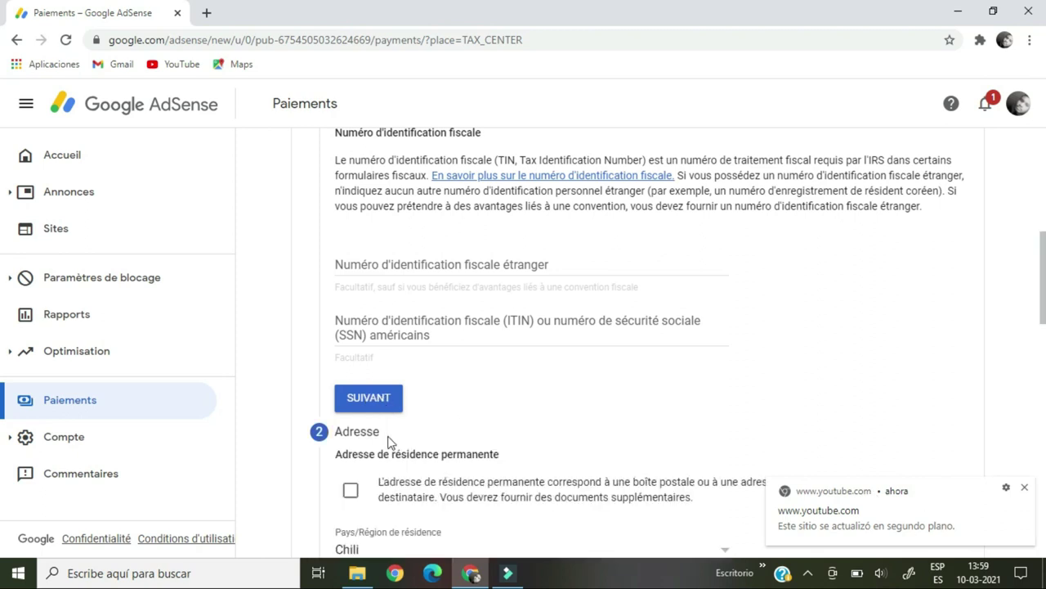
{"action": "left_click_drag", "start_coordinate": [1042, 242], "coordinate": [1035, 200]}
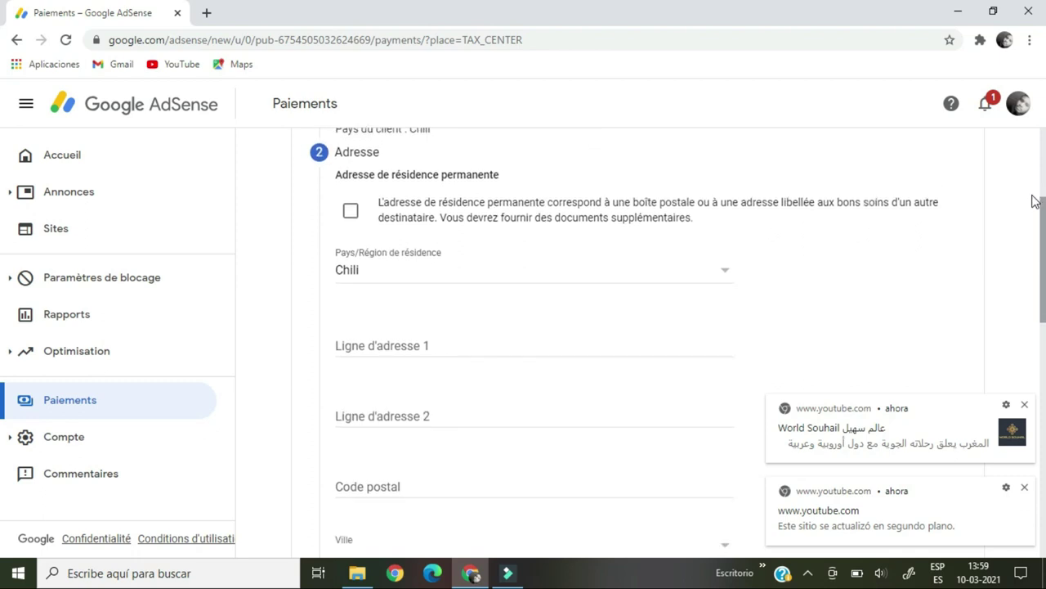
{"action": "left_click", "coordinate": [1026, 405]}
{"action": "left_click", "coordinate": [1026, 489]}
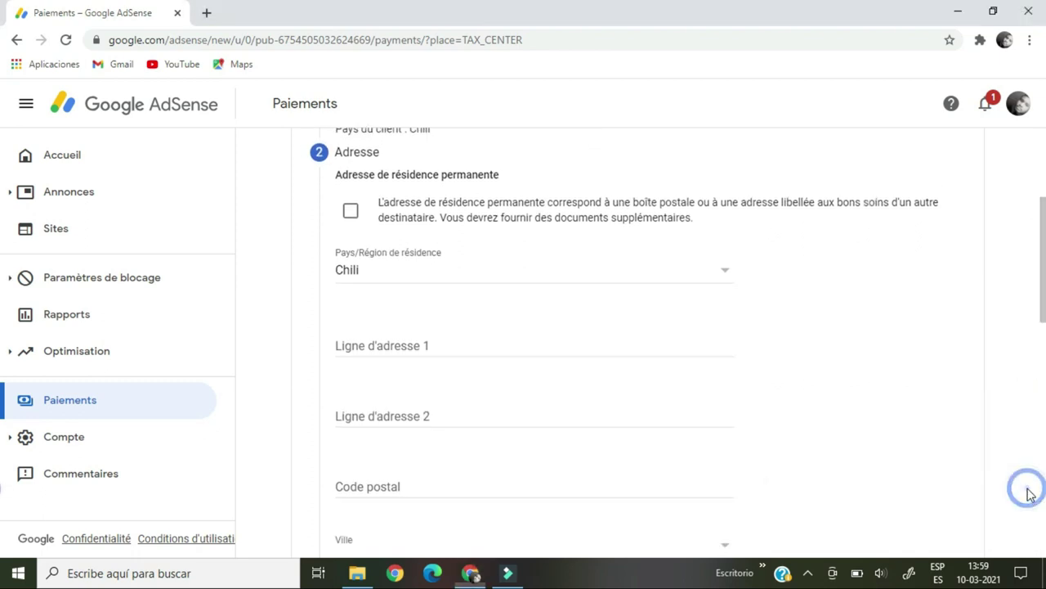
{"action": "left_click_drag", "start_coordinate": [1040, 292], "coordinate": [1041, 260]}
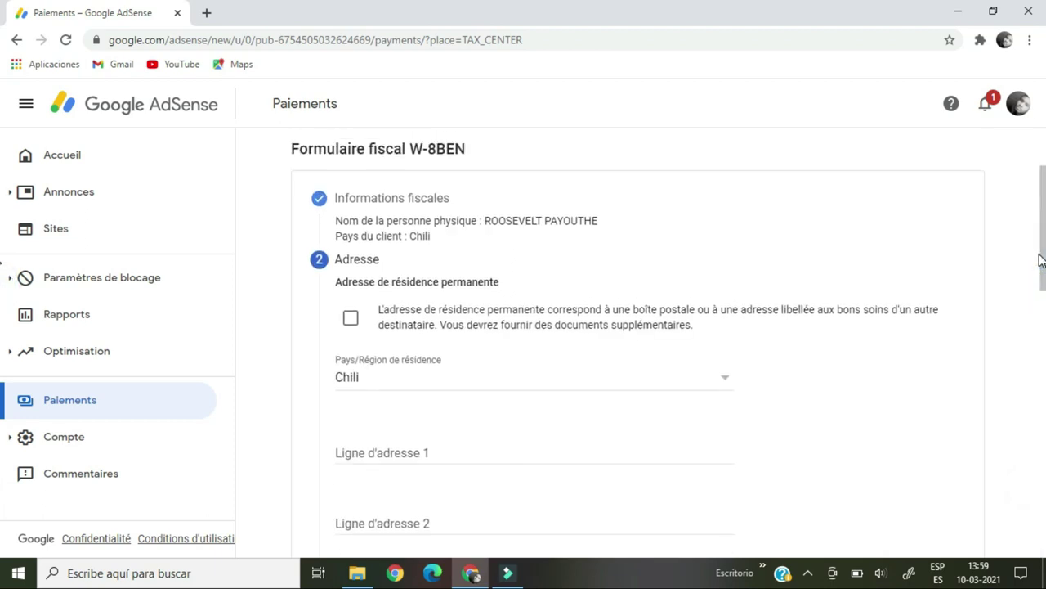
{"action": "left_click", "coordinate": [350, 318]}
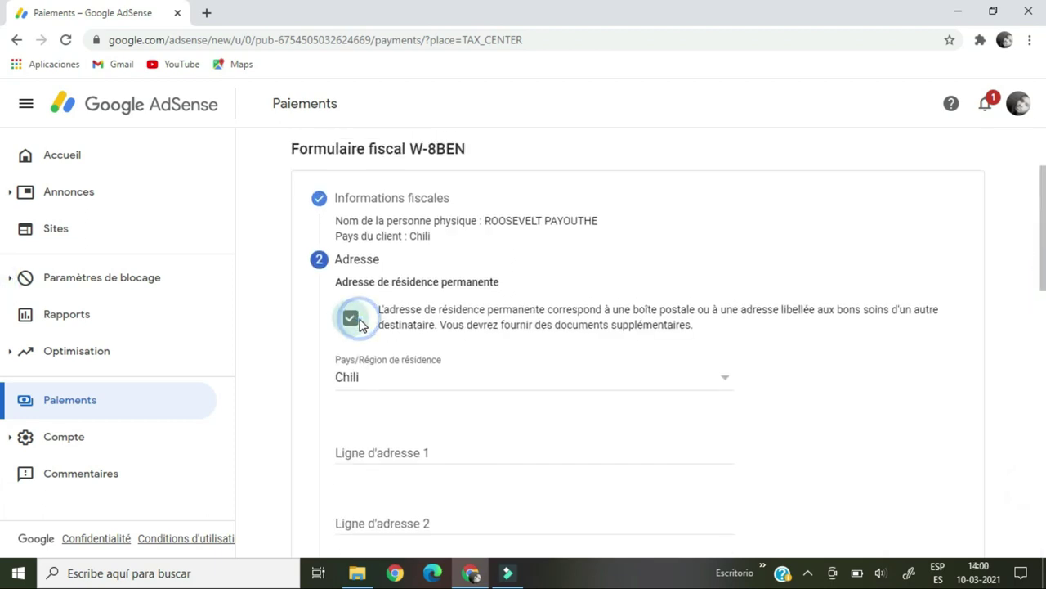
{"action": "scroll", "coordinate": [446, 301], "scroll_direction": "down", "scroll_amount": 1}
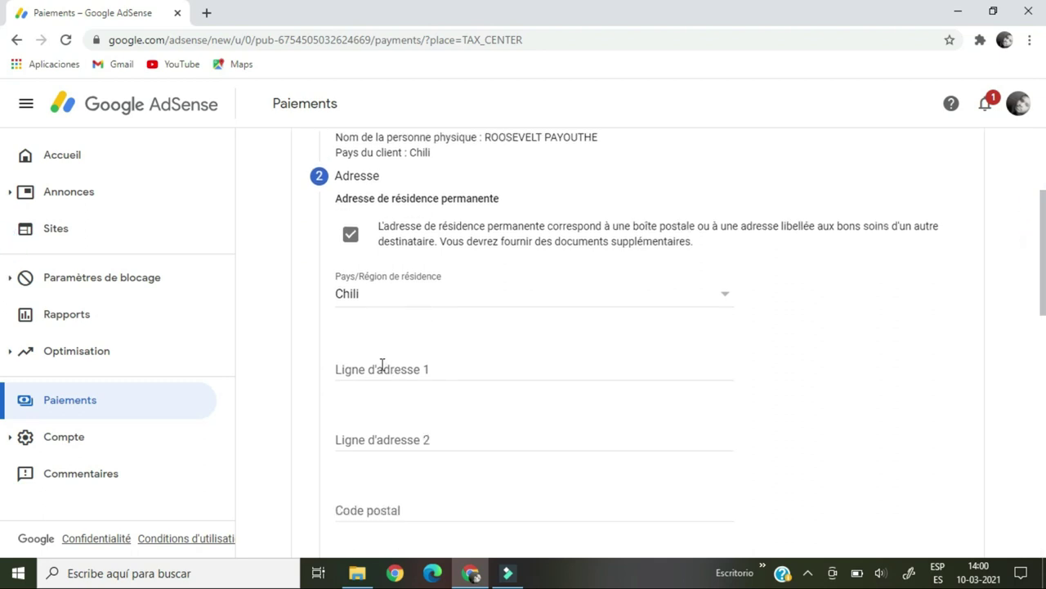
Enter the street address in both address lines, then open a new browser tab.
{"action": "left_click", "coordinate": [382, 367]}
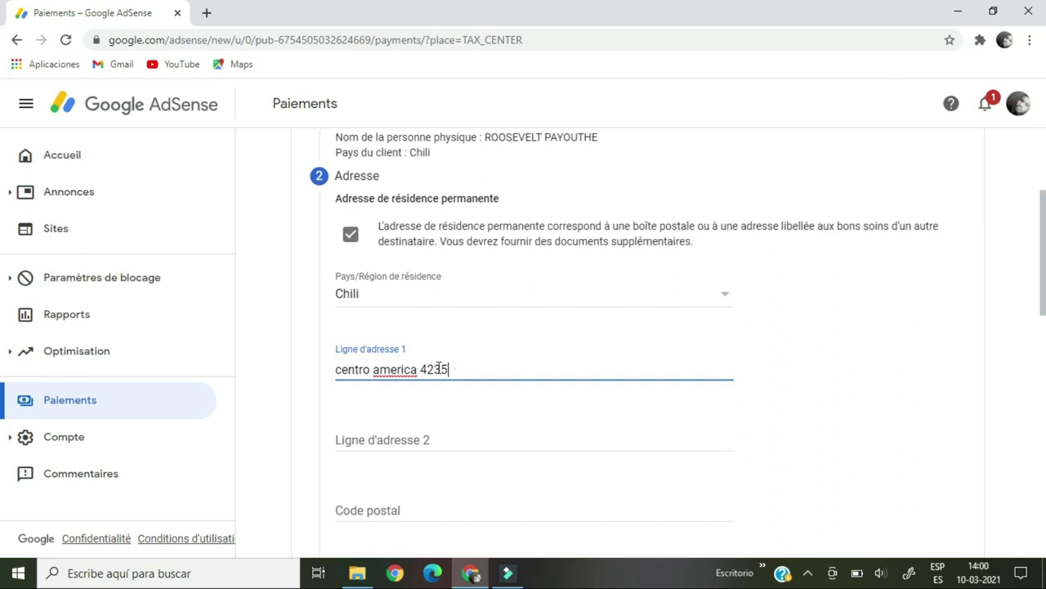
{"action": "left_click_drag", "start_coordinate": [452, 370], "coordinate": [342, 370]}
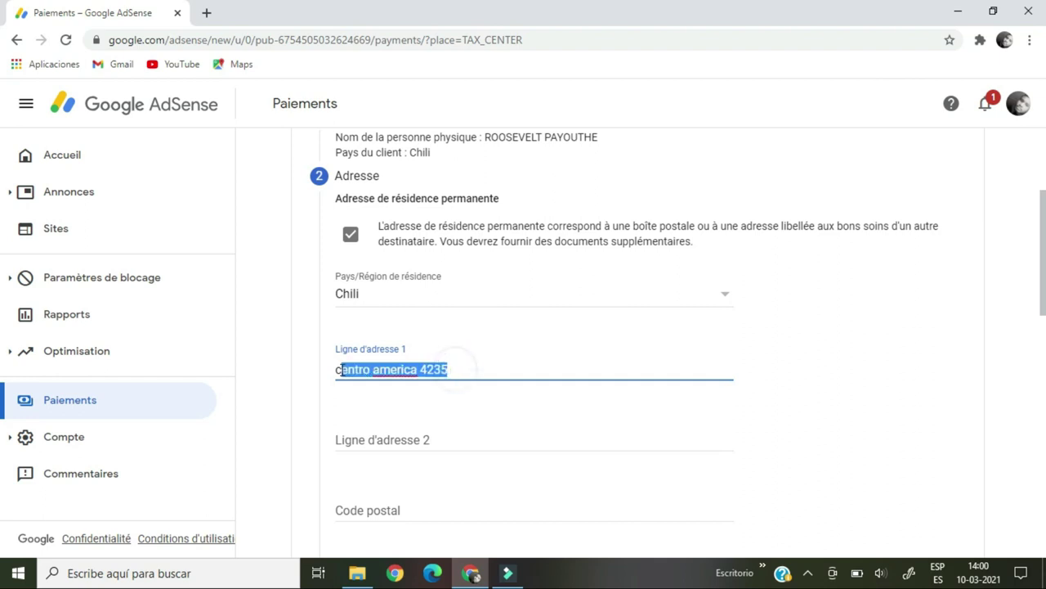
{"action": "left_click", "coordinate": [334, 368]}
{"action": "left_click", "coordinate": [335, 365]}
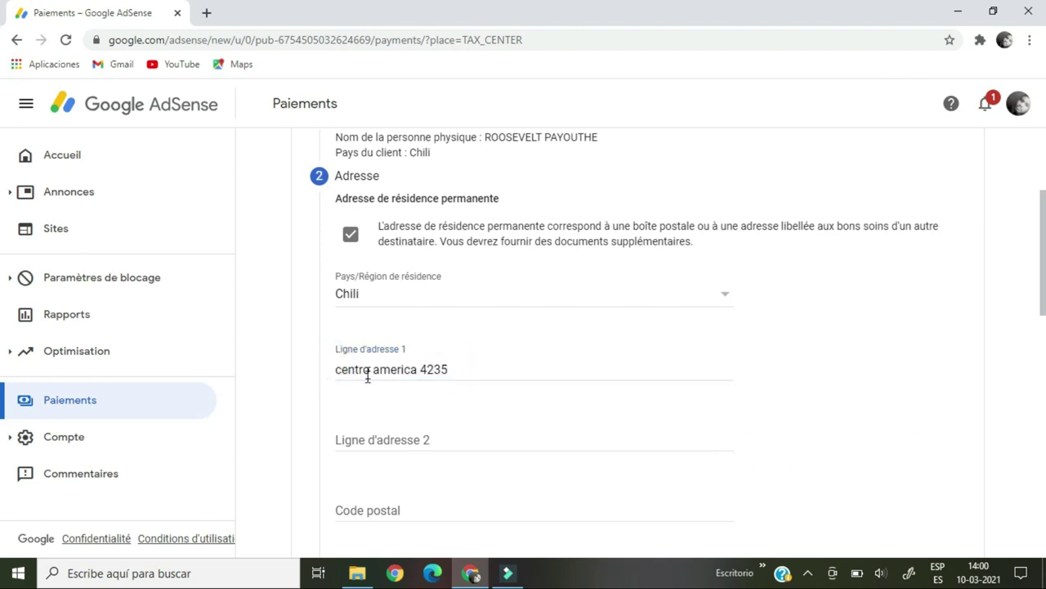
{"action": "left_click", "coordinate": [358, 440]}
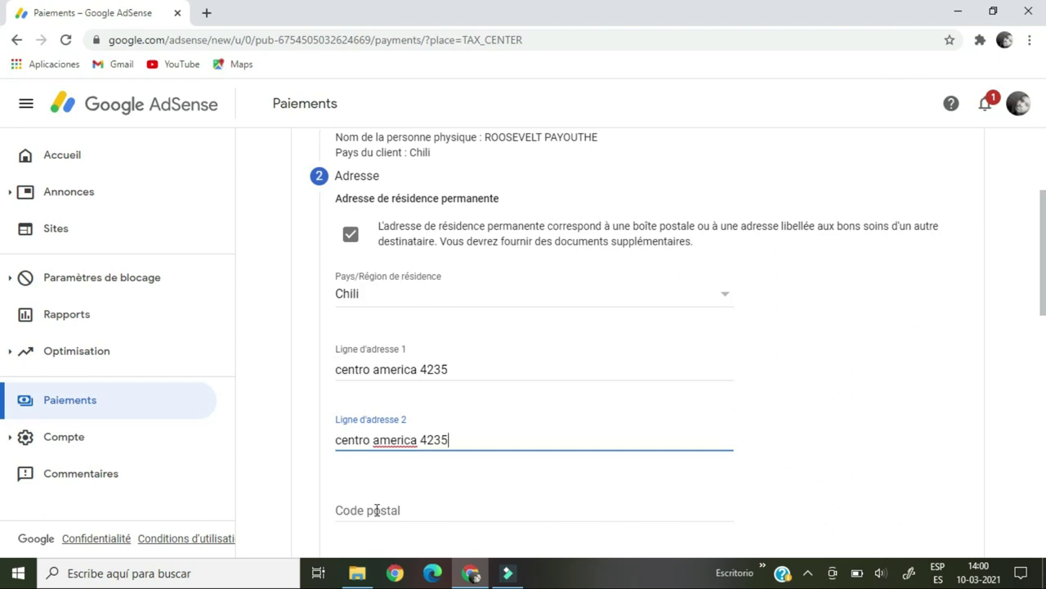
{"action": "left_click", "coordinate": [376, 508]}
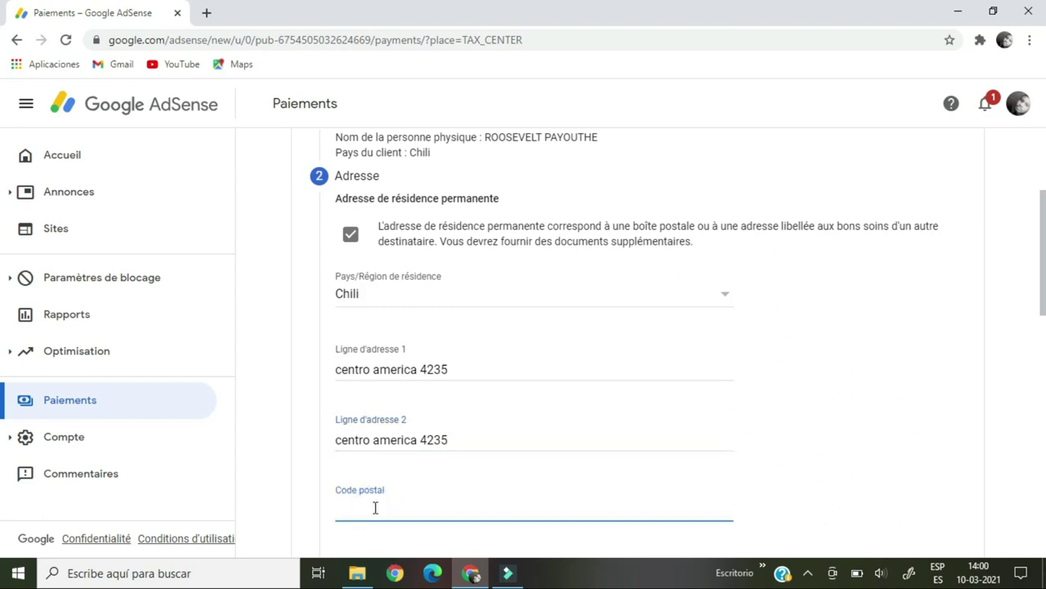
{"action": "left_click_drag", "start_coordinate": [1043, 311], "coordinate": [1044, 346]}
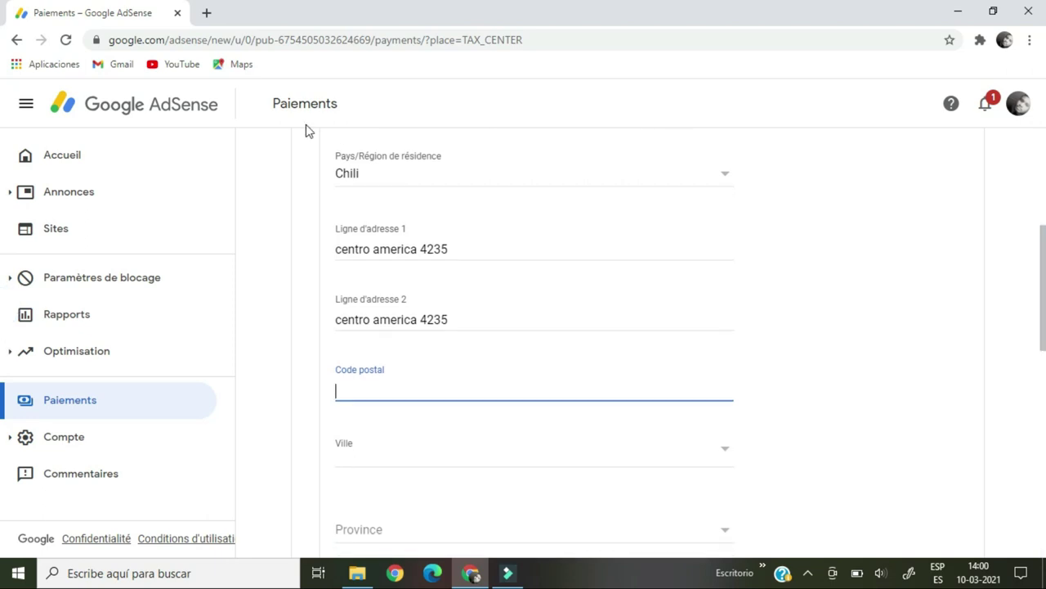
{"action": "left_click", "coordinate": [205, 14]}
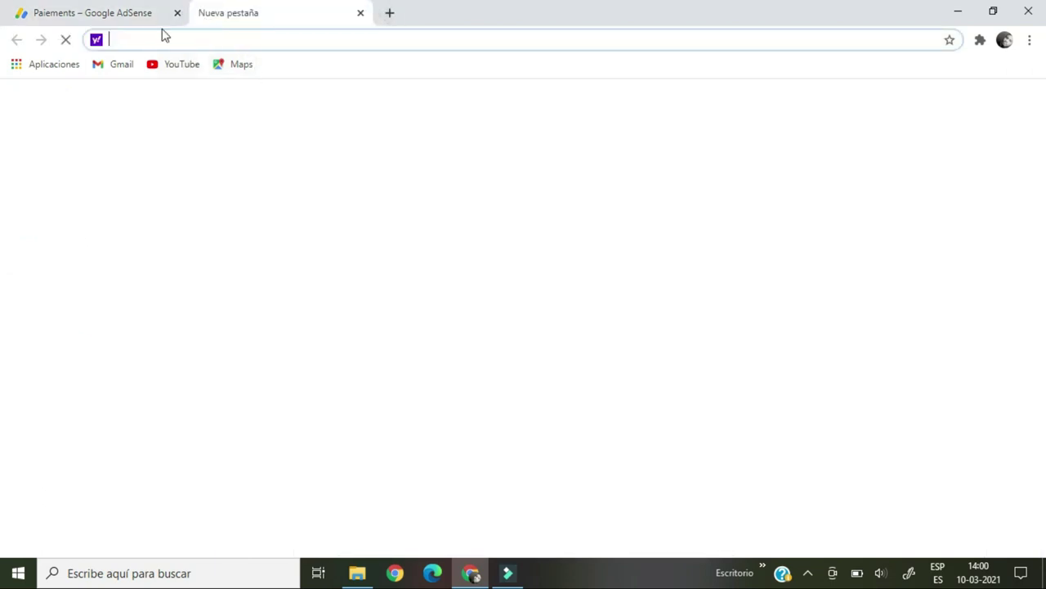
Search the web for 'código postal pedro aguirre cerda'.
{"action": "left_click", "coordinate": [160, 39]}
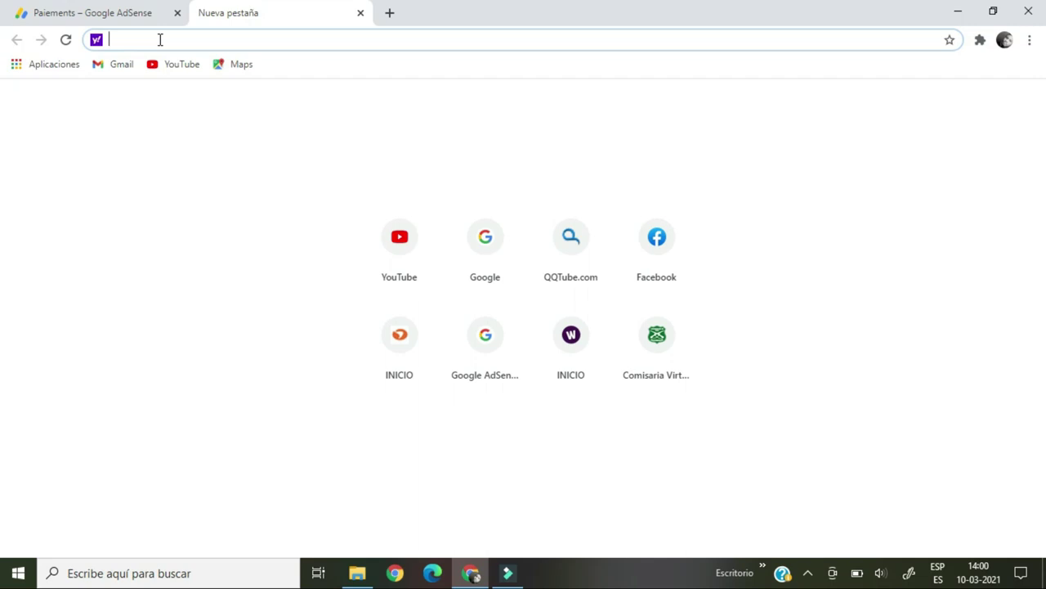
{"action": "type", "text": "codigo "}
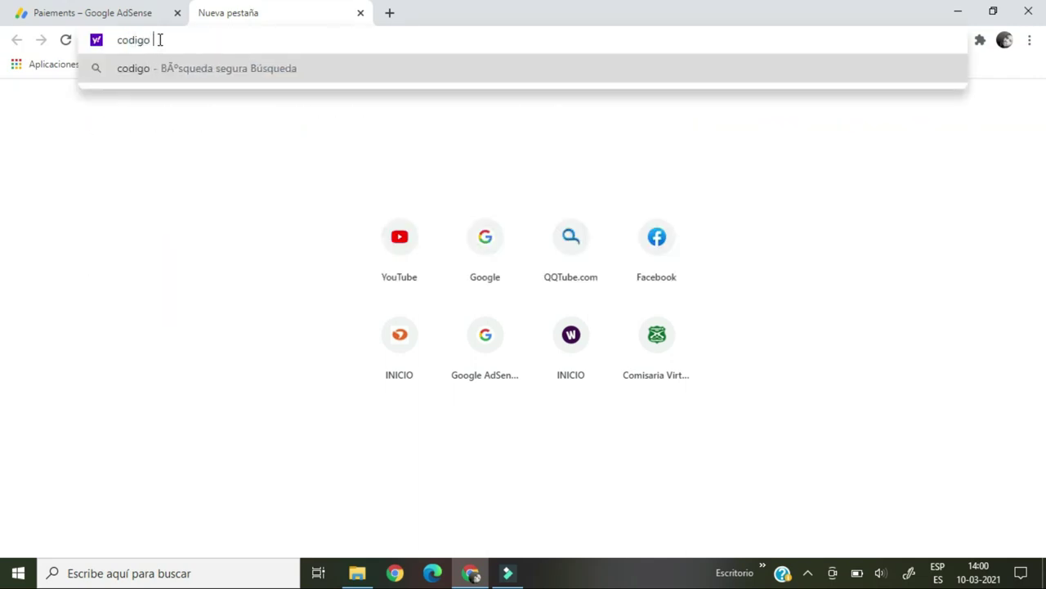
{"action": "type", "text": "postal "}
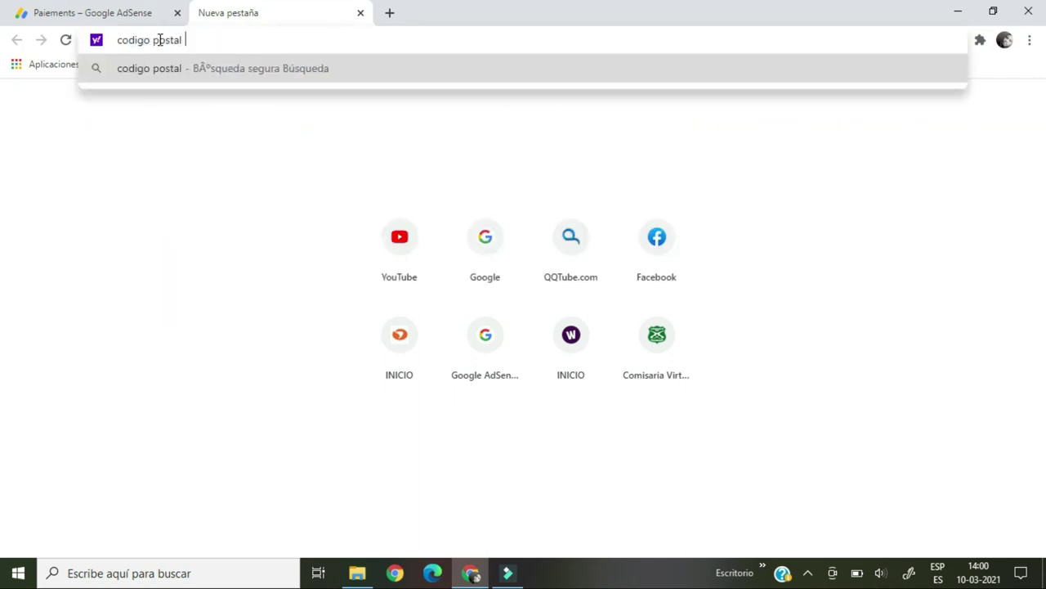
{"action": "type", "text": "pedro aguire"}
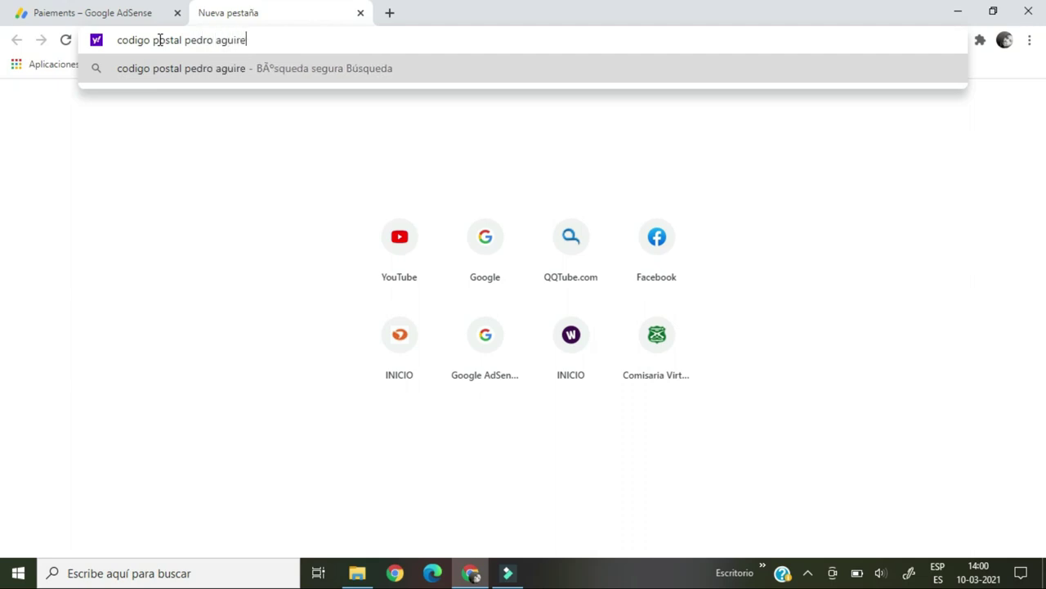
{"action": "key", "text": "BackSpace"}
{"action": "key", "text": "BackSpace"}
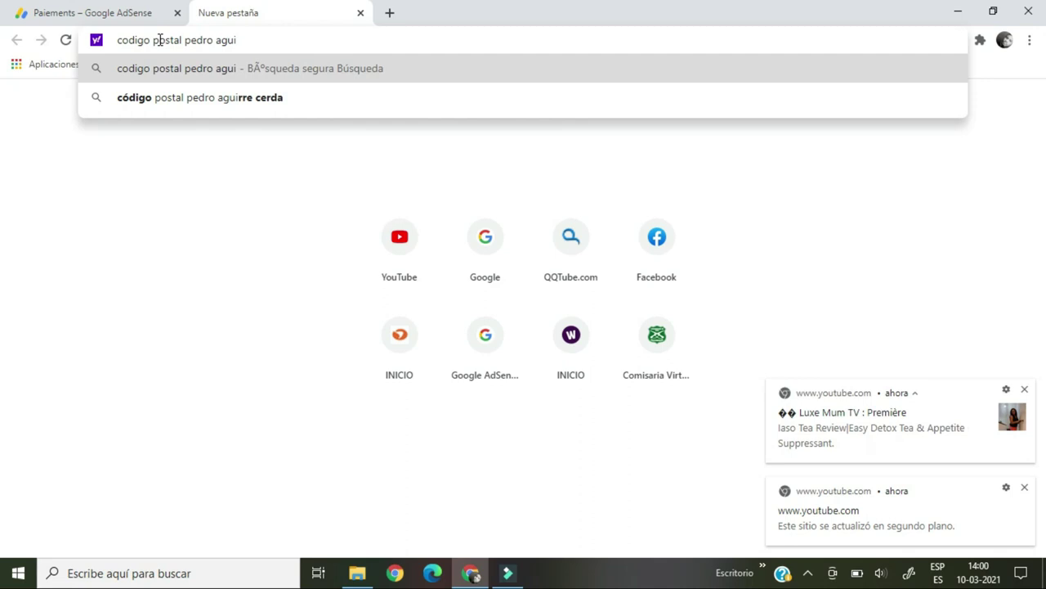
{"action": "left_click", "coordinate": [179, 101]}
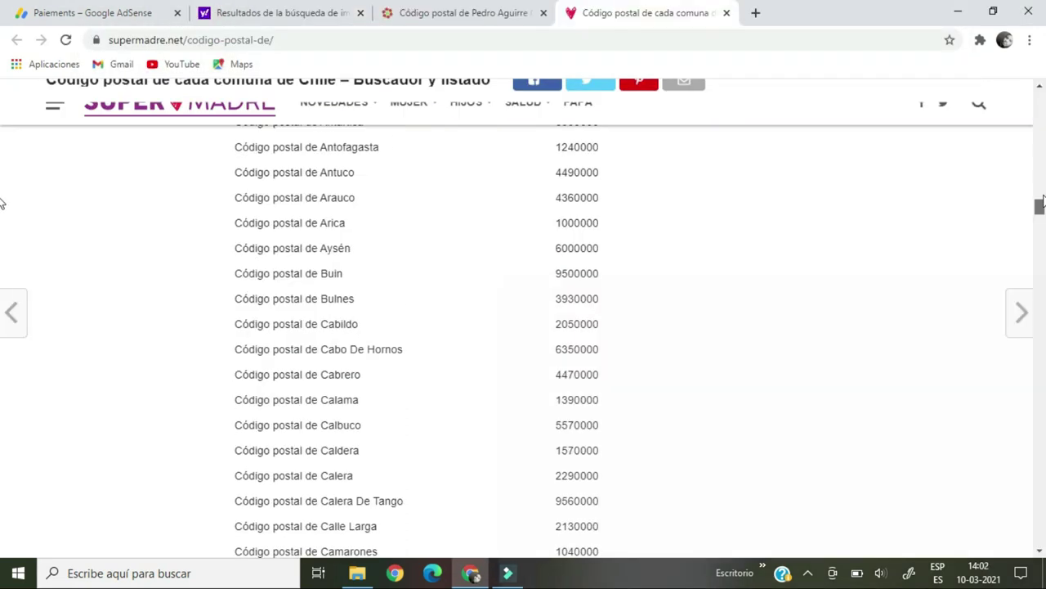
Find Pedro Aguirre Cerda in the commune list and copy its postal code 8460000.
{"action": "scroll", "coordinate": [2, 204], "scroll_direction": "up", "scroll_amount": 5}
{"action": "scroll", "coordinate": [2, 204], "scroll_direction": "down", "scroll_amount": 2}
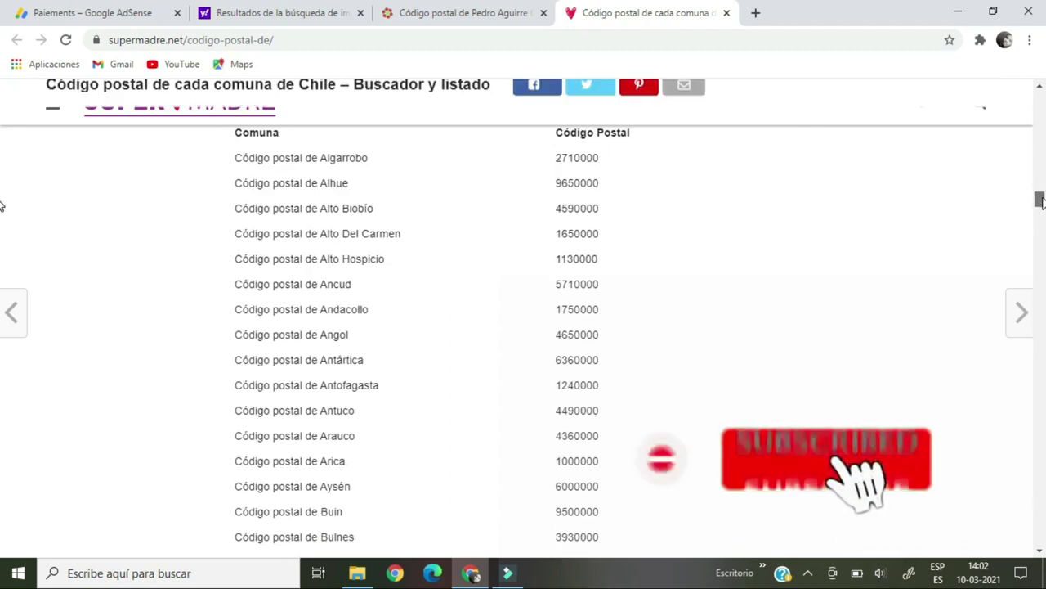
{"action": "scroll", "coordinate": [1, 208], "scroll_direction": "down", "scroll_amount": 2}
{"action": "scroll", "coordinate": [2, 211], "scroll_direction": "down", "scroll_amount": 8}
{"action": "scroll", "coordinate": [2, 231], "scroll_direction": "down", "scroll_amount": 20}
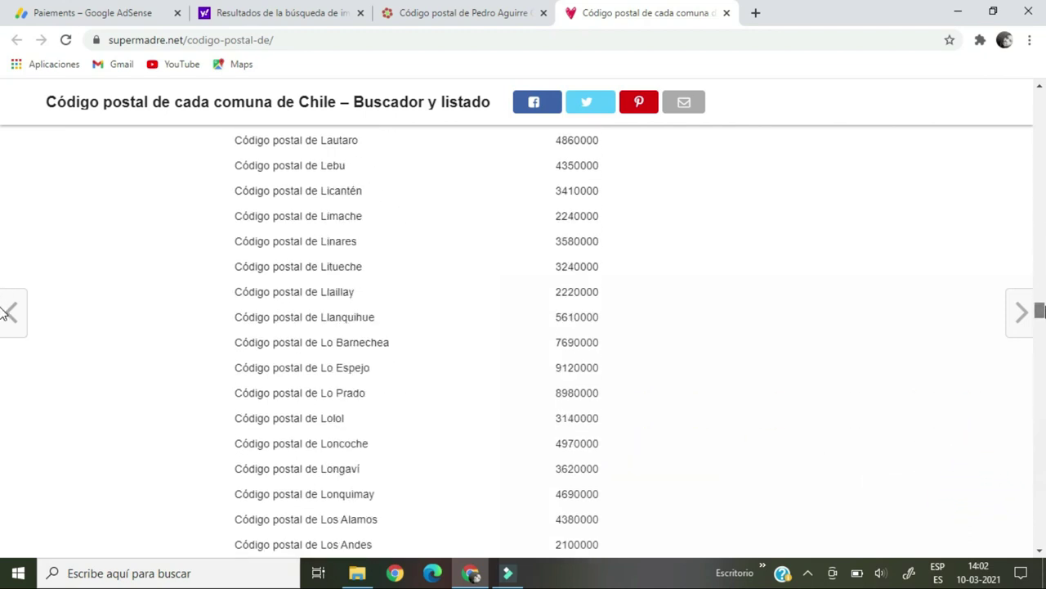
{"action": "scroll", "coordinate": [2, 313], "scroll_direction": "down", "scroll_amount": 16}
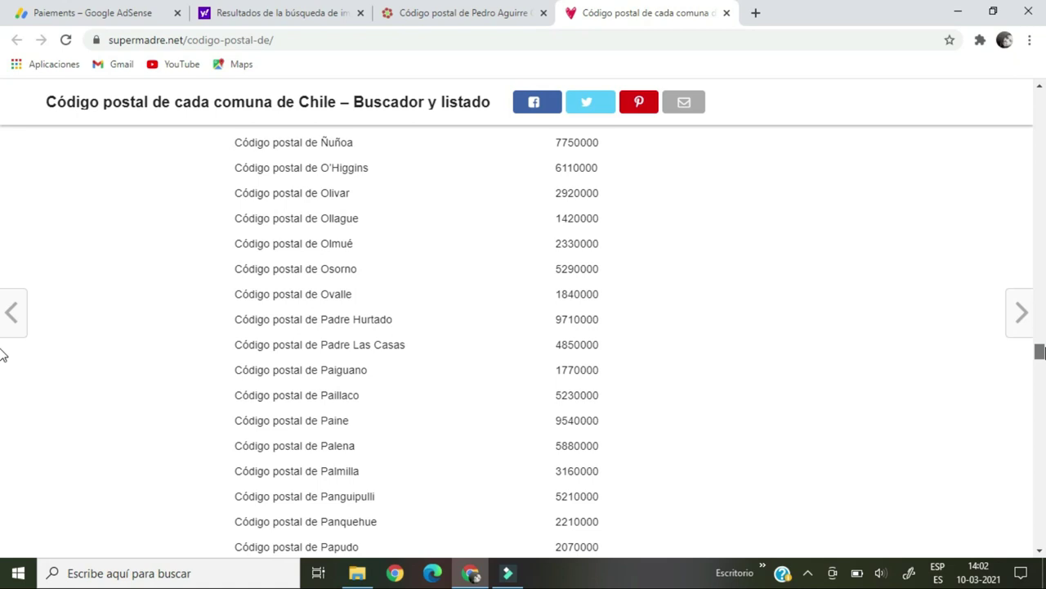
{"action": "scroll", "coordinate": [1, 353], "scroll_direction": "down", "scroll_amount": 3}
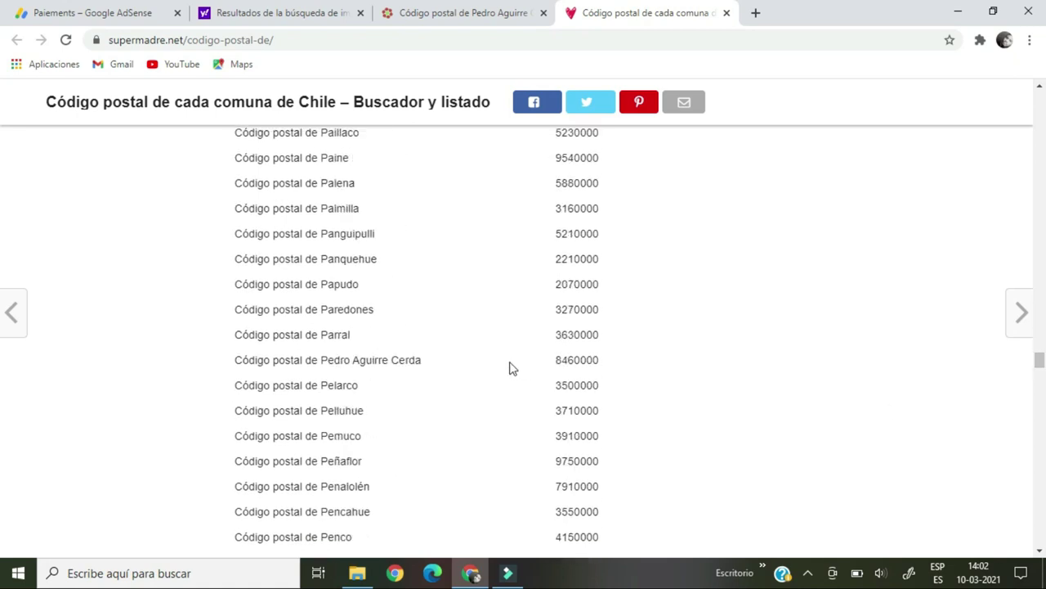
{"action": "mouse_move", "coordinate": [553, 366]}
{"action": "left_mouse_down"}
{"action": "mouse_move", "coordinate": [610, 360]}
{"action": "mouse_move", "coordinate": [564, 361]}
{"action": "left_mouse_up"}
{"action": "left_click", "coordinate": [580, 362]}
{"action": "left_click", "coordinate": [552, 360]}
{"action": "double_click", "coordinate": [552, 360]}
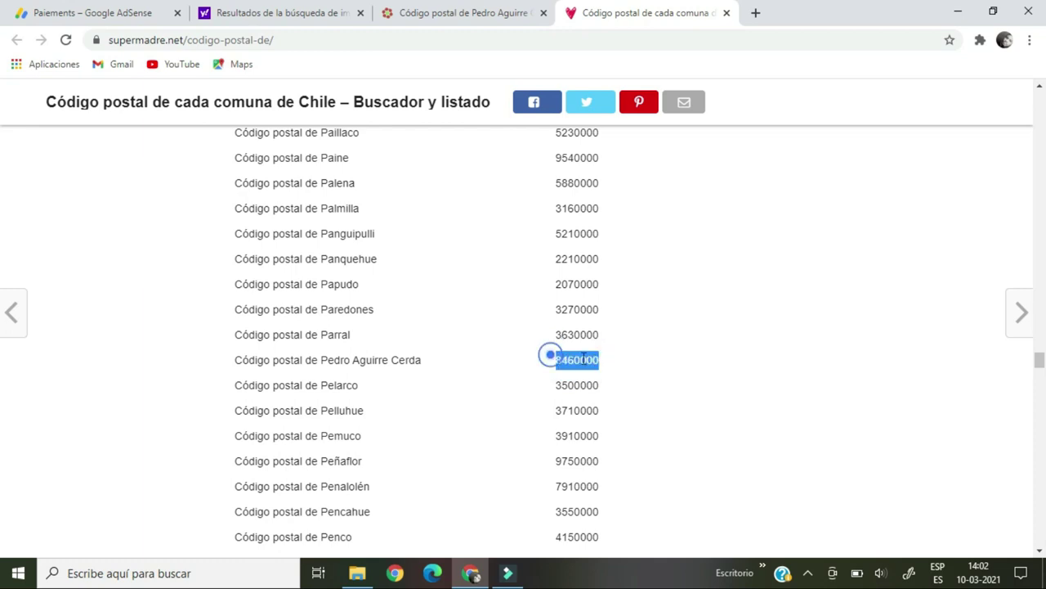
{"action": "right_click", "coordinate": [594, 364]}
{"action": "left_click", "coordinate": [619, 369]}
Return to the AdSense tab and bring up paste options in the postal code field.
{"action": "left_click", "coordinate": [118, 13]}
{"action": "left_click", "coordinate": [362, 386]}
{"action": "right_click", "coordinate": [362, 389]}
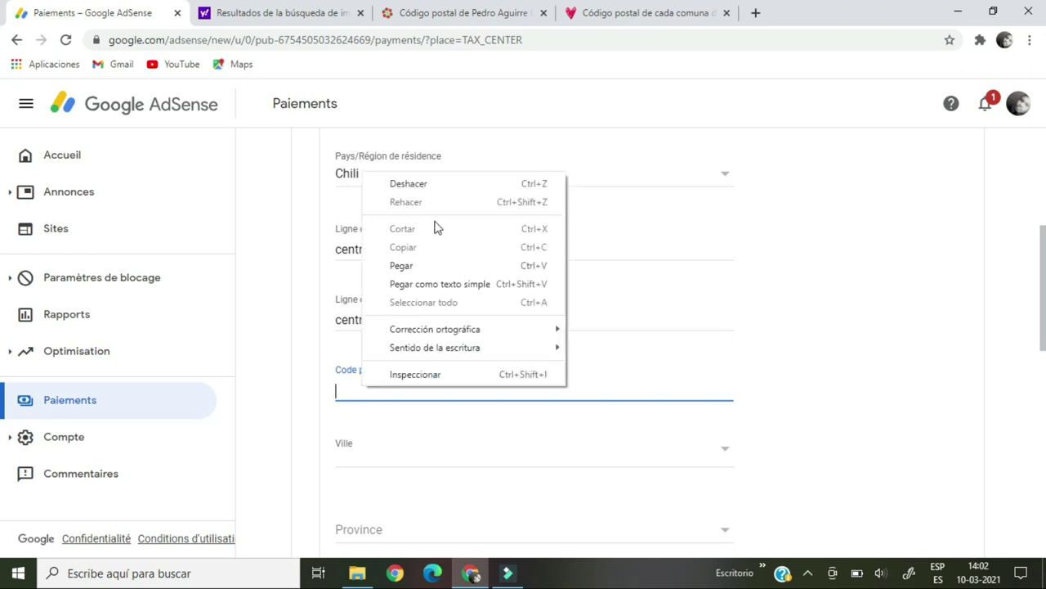
Paste 8460000 as the postal code and choose Metropolitana de Santiago as province.
{"action": "left_click", "coordinate": [414, 265]}
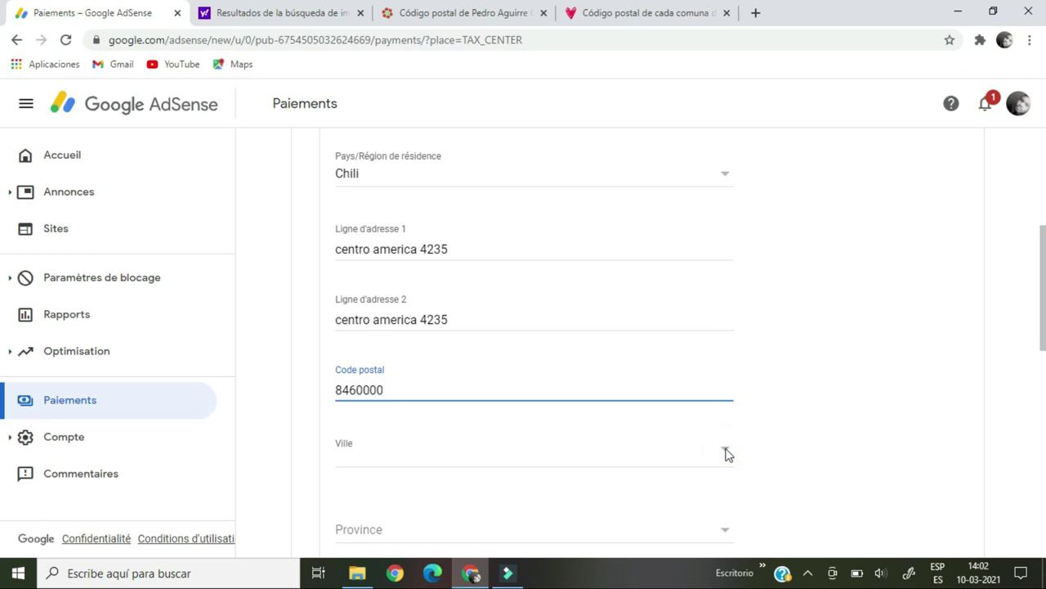
{"action": "scroll", "coordinate": [694, 366], "scroll_direction": "down", "scroll_amount": 3}
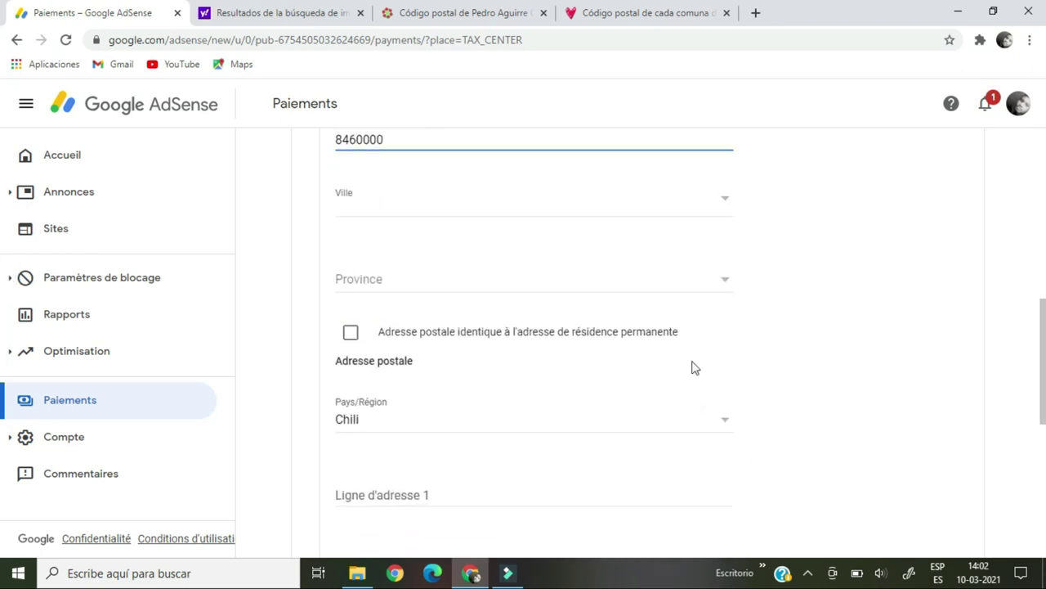
{"action": "left_click", "coordinate": [726, 284]}
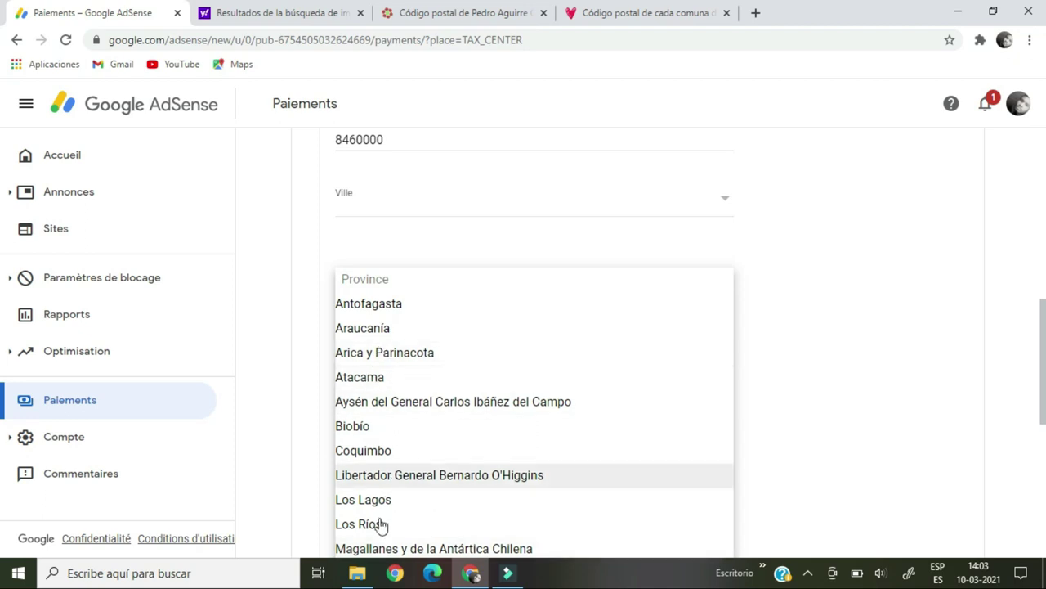
{"action": "scroll", "coordinate": [491, 401], "scroll_direction": "down", "scroll_amount": 2}
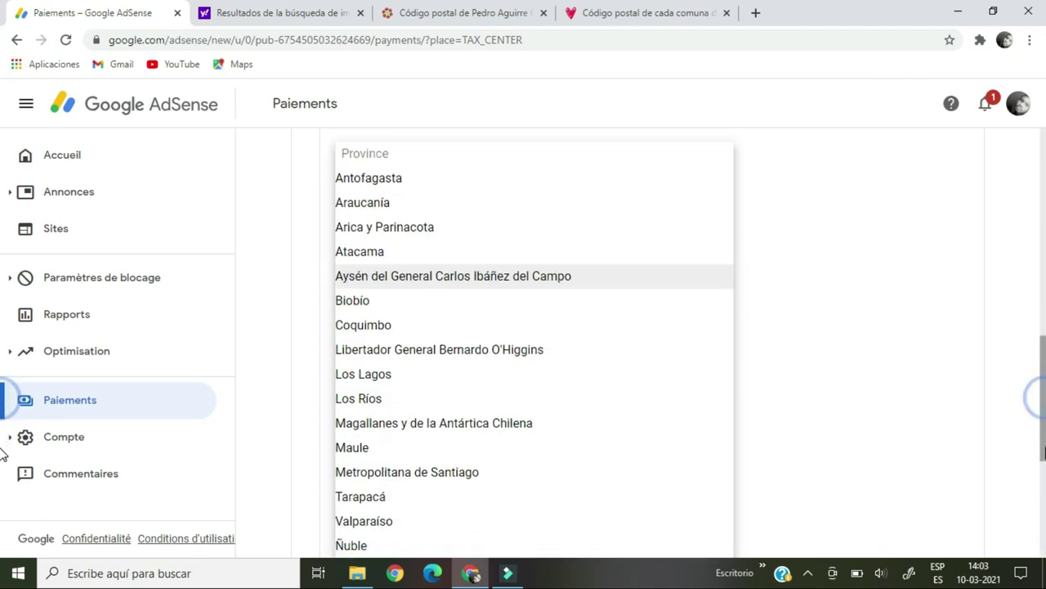
{"action": "left_click", "coordinate": [446, 435]}
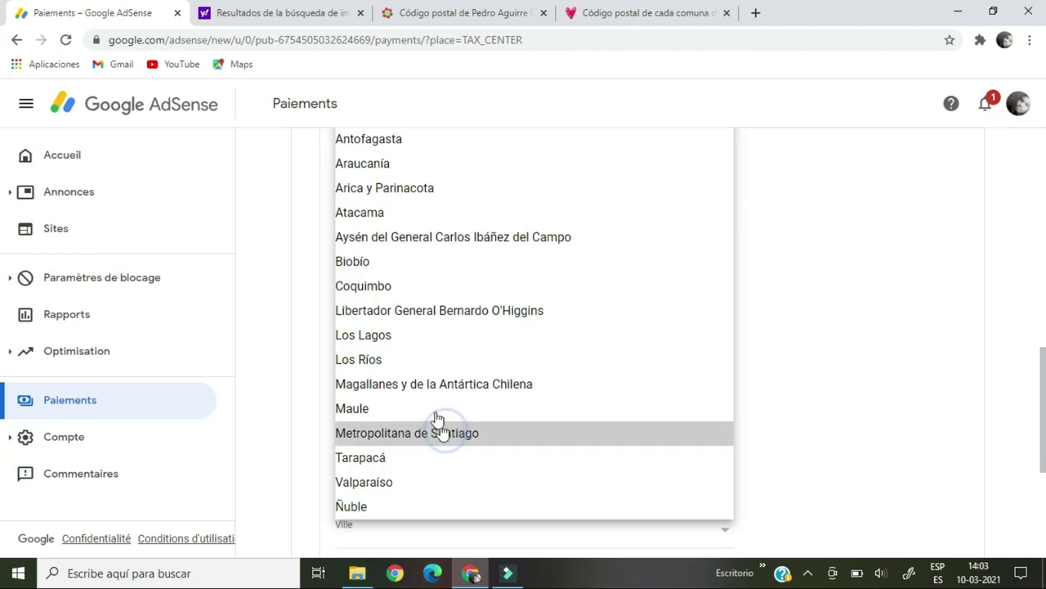
Set the city to Pedro Aguirre Cerda and mark the postal address as identical.
{"action": "left_click", "coordinate": [398, 281]}
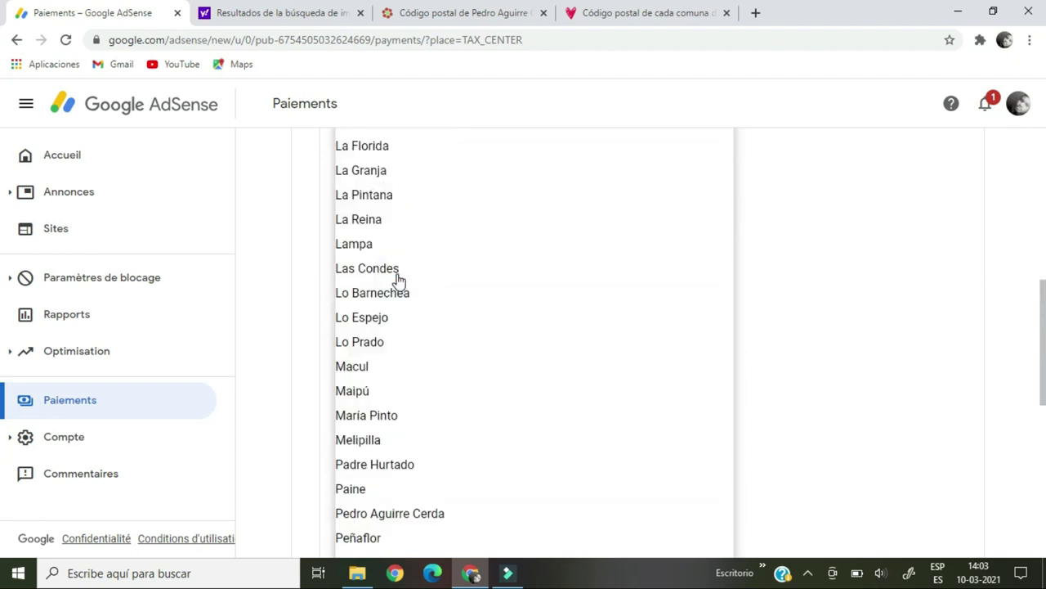
{"action": "left_click", "coordinate": [409, 522]}
{"action": "scroll", "coordinate": [358, 227], "scroll_direction": "down", "scroll_amount": 2}
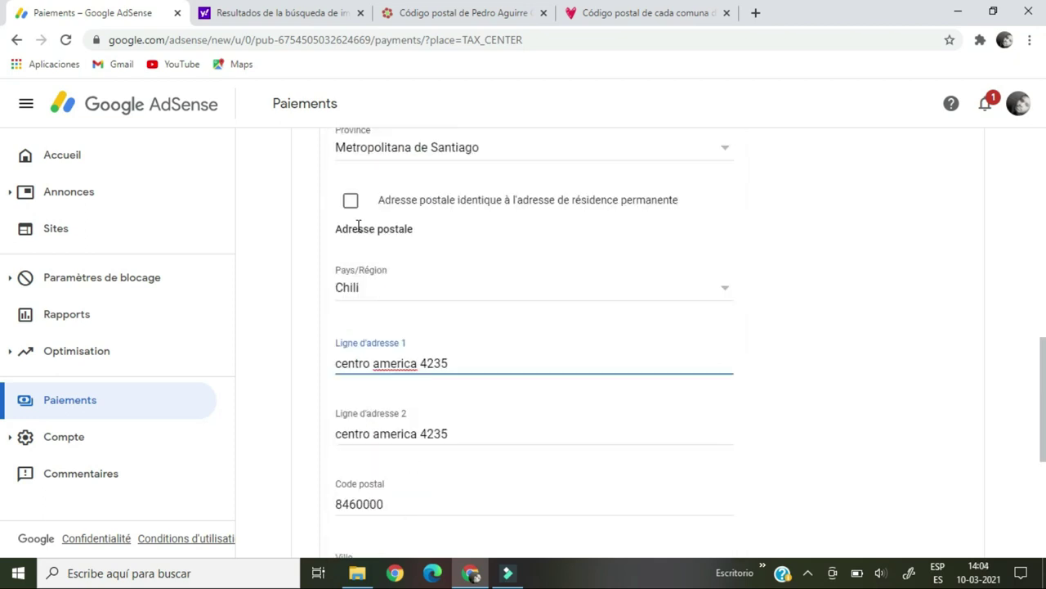
{"action": "left_click", "coordinate": [351, 203]}
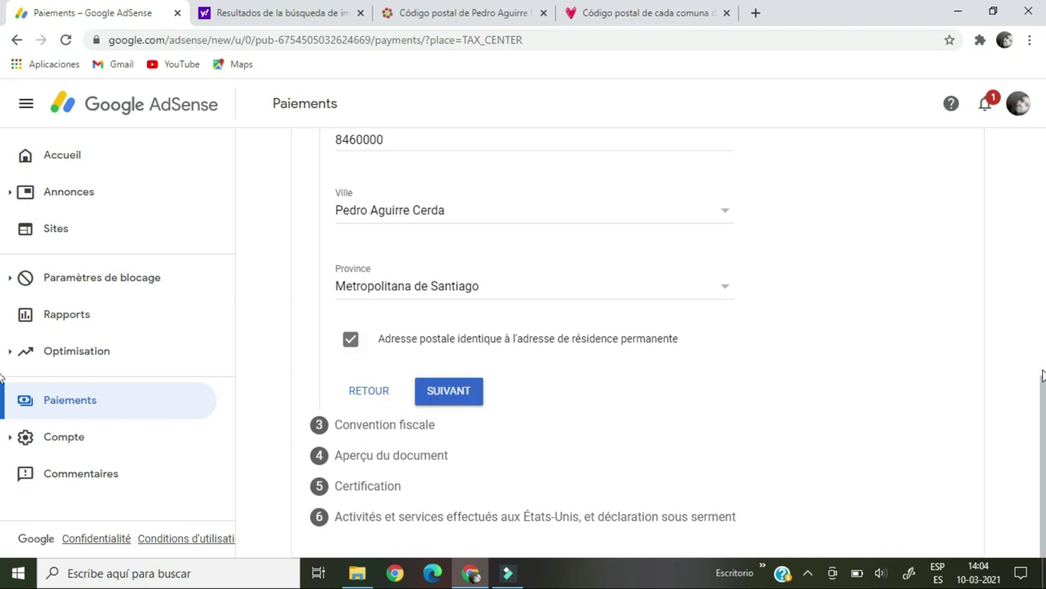
{"action": "scroll", "coordinate": [1043, 343], "scroll_direction": "up", "scroll_amount": 3}
{"action": "left_click_drag", "start_coordinate": [1043, 311], "coordinate": [1044, 408]}
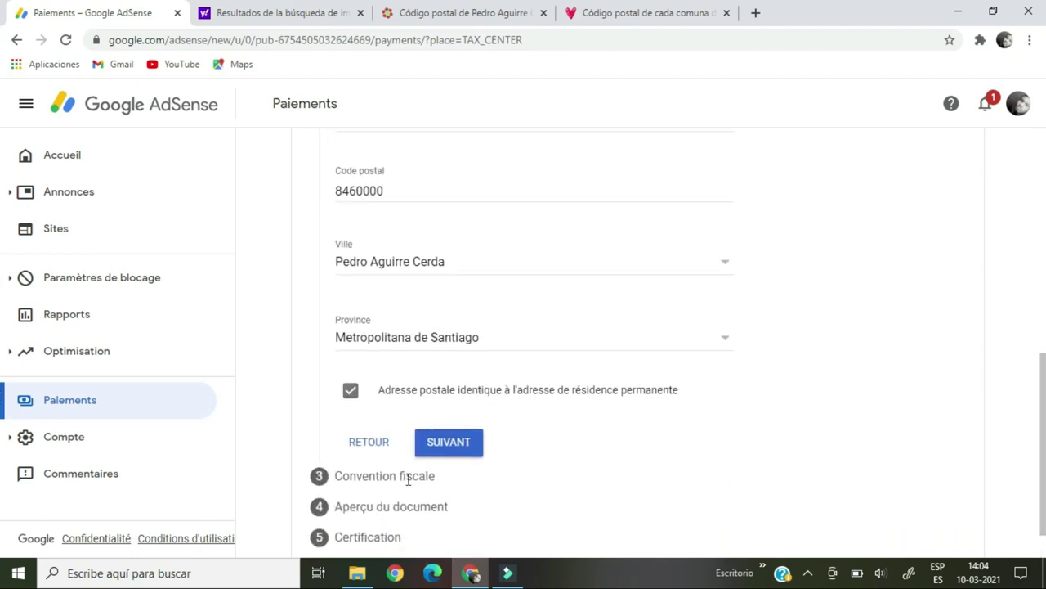
Answer Non to the tax treaty question and advance to the W-8BEN document preview.
{"action": "left_click", "coordinate": [445, 448]}
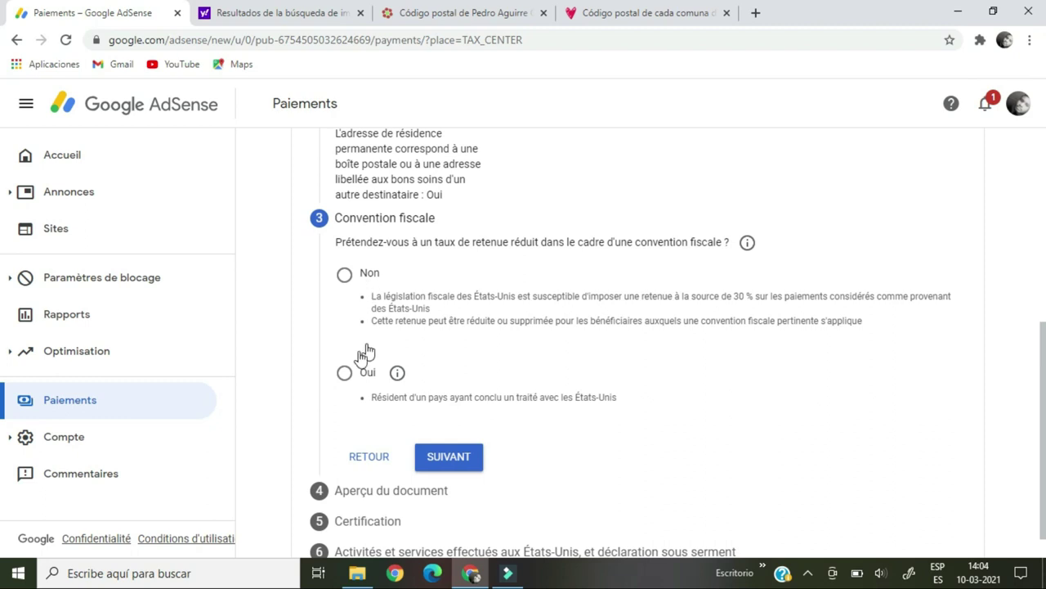
{"action": "left_click", "coordinate": [344, 275]}
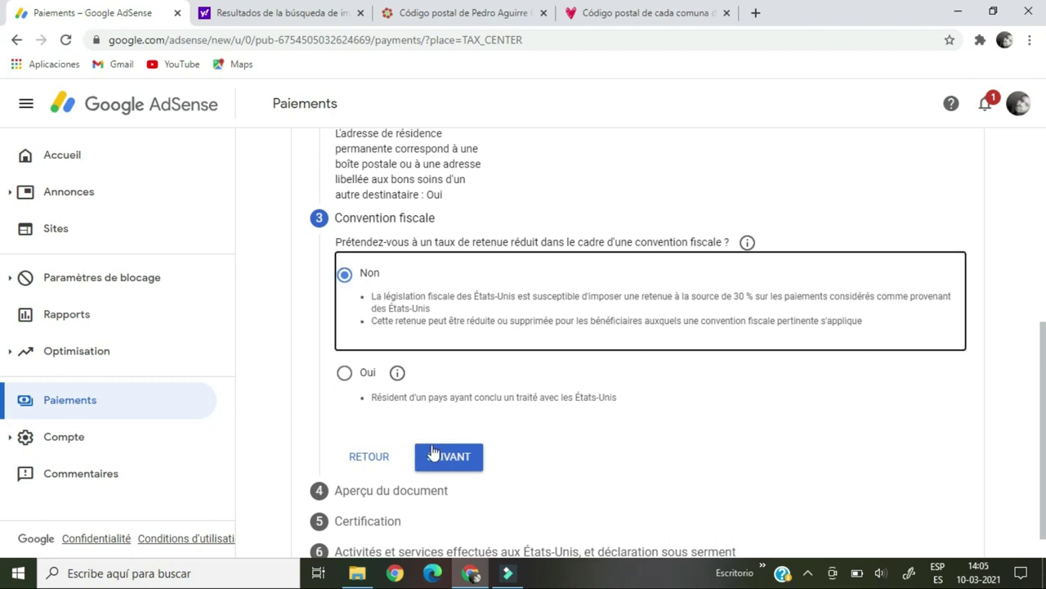
{"action": "left_click", "coordinate": [445, 457]}
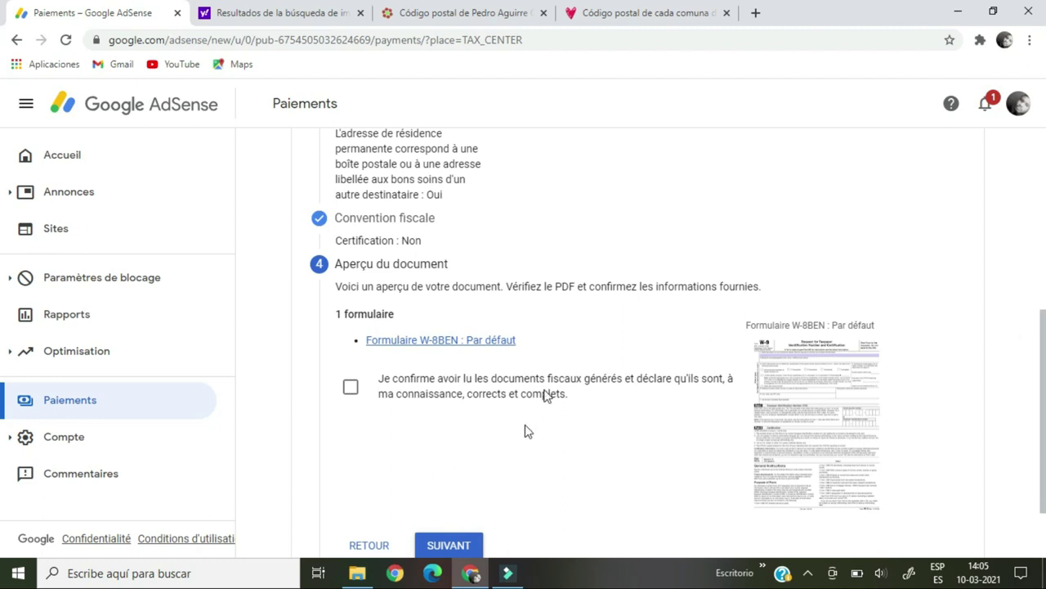
{"action": "scroll", "coordinate": [1045, 425], "scroll_direction": "down", "scroll_amount": 1}
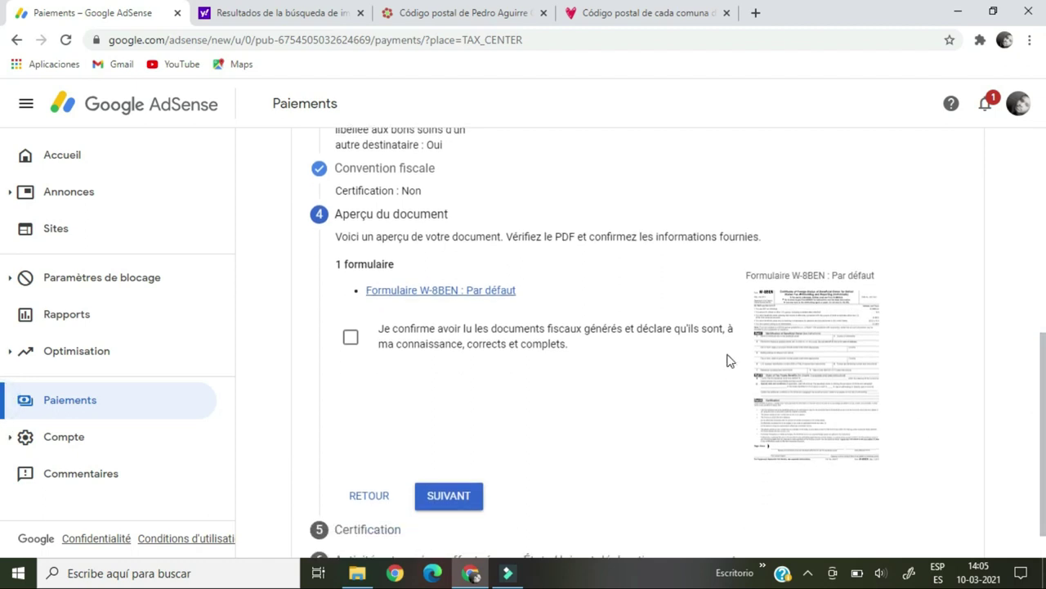
Open the W-8BEN preview as a PDF and check it down to the Sign Here area.
{"action": "left_click", "coordinate": [819, 362]}
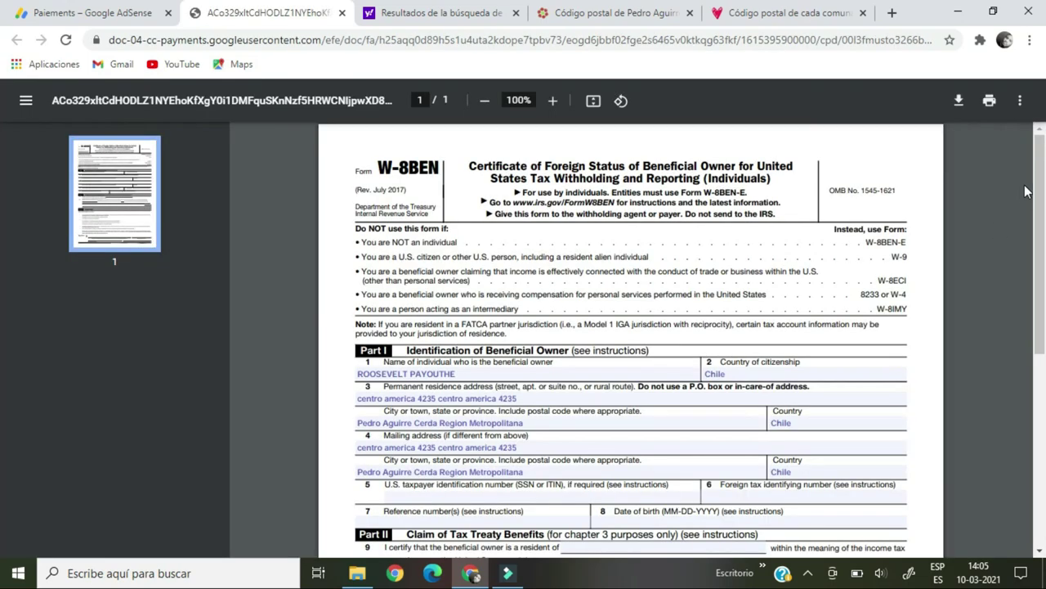
{"action": "scroll", "coordinate": [0, 274], "scroll_direction": "down", "scroll_amount": 2}
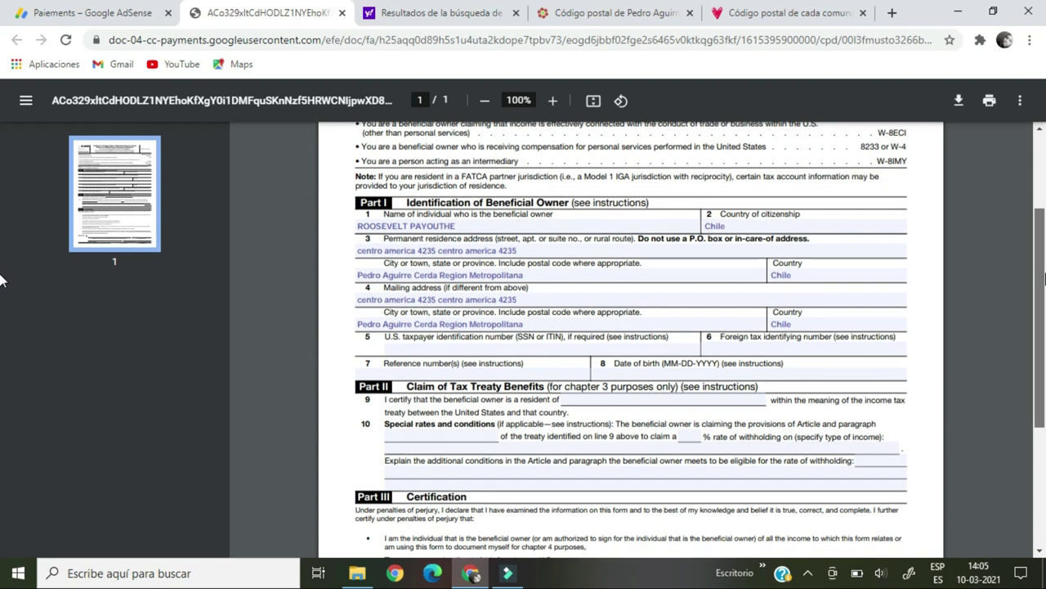
{"action": "scroll", "coordinate": [0, 278], "scroll_direction": "down", "scroll_amount": 1}
{"action": "scroll", "coordinate": [0, 311], "scroll_direction": "down", "scroll_amount": 2}
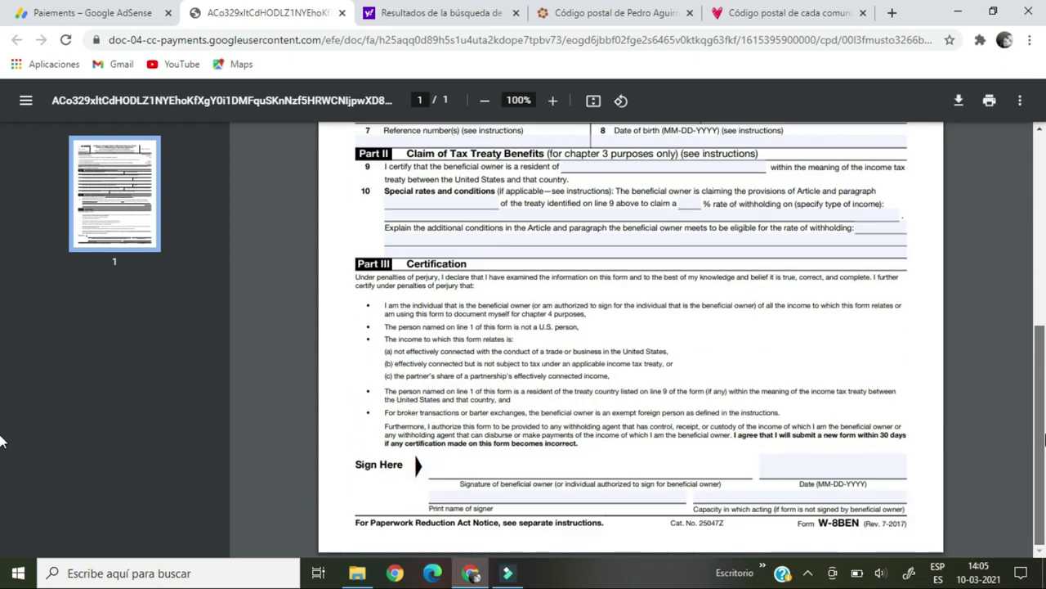
{"action": "scroll", "coordinate": [1, 327], "scroll_direction": "up", "scroll_amount": 5}
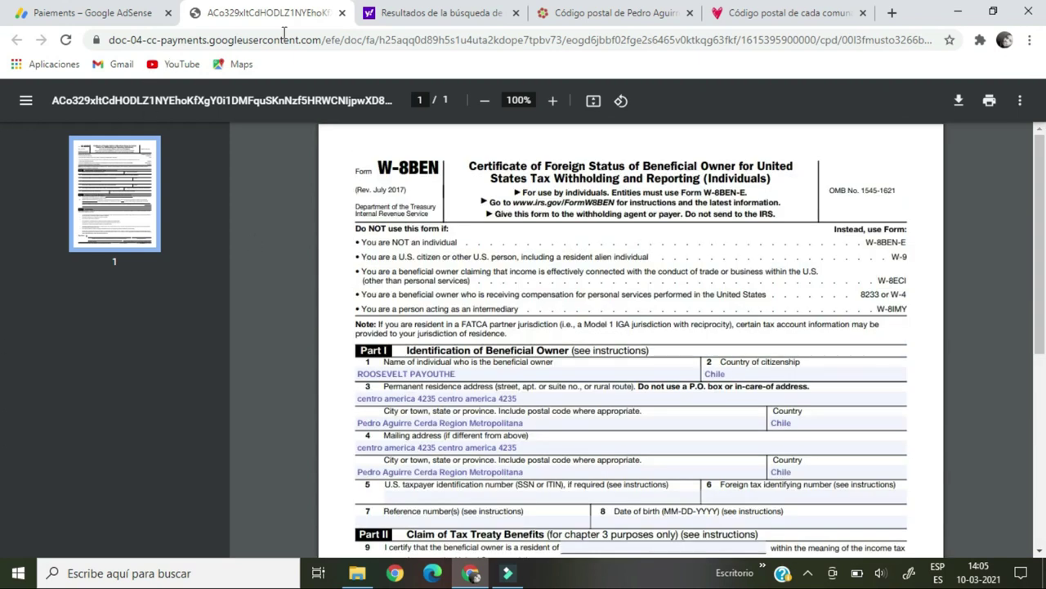
Back in AdSense, confirm the generated tax documents are correct and continue.
{"action": "left_click", "coordinate": [127, 17]}
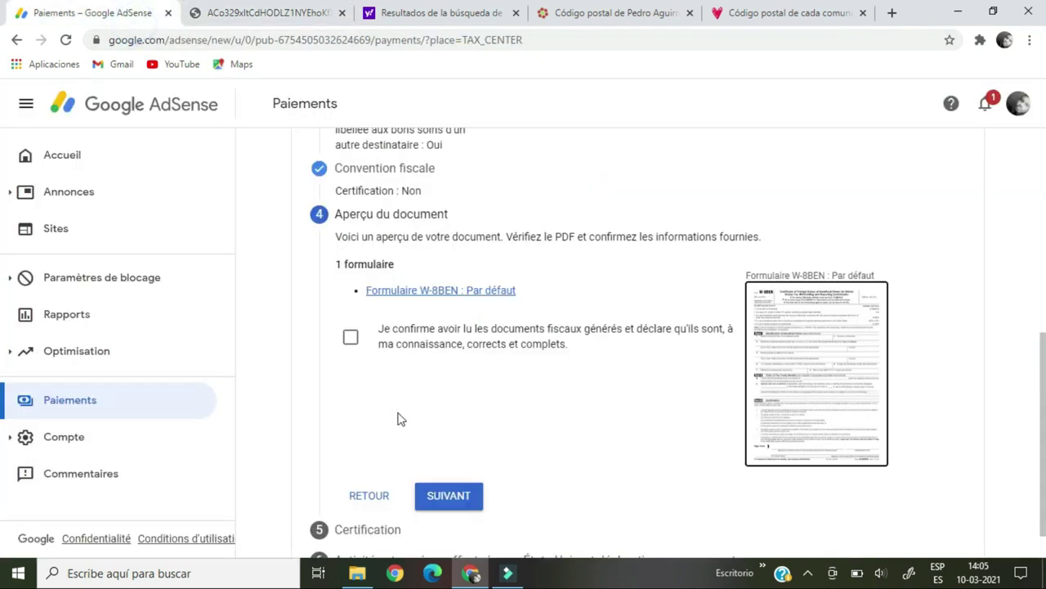
{"action": "left_click", "coordinate": [352, 338]}
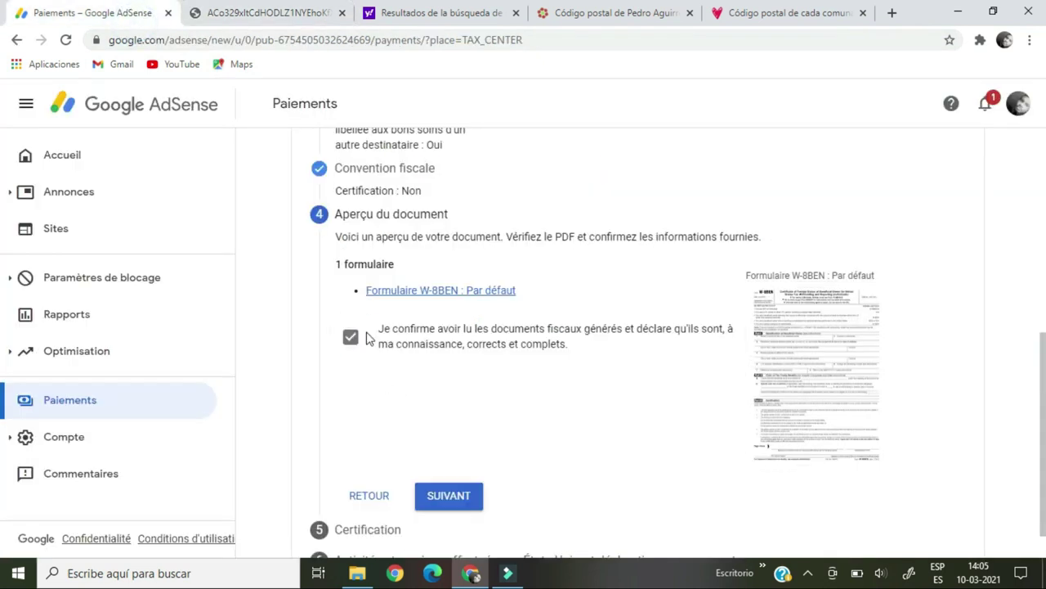
{"action": "left_click", "coordinate": [470, 499]}
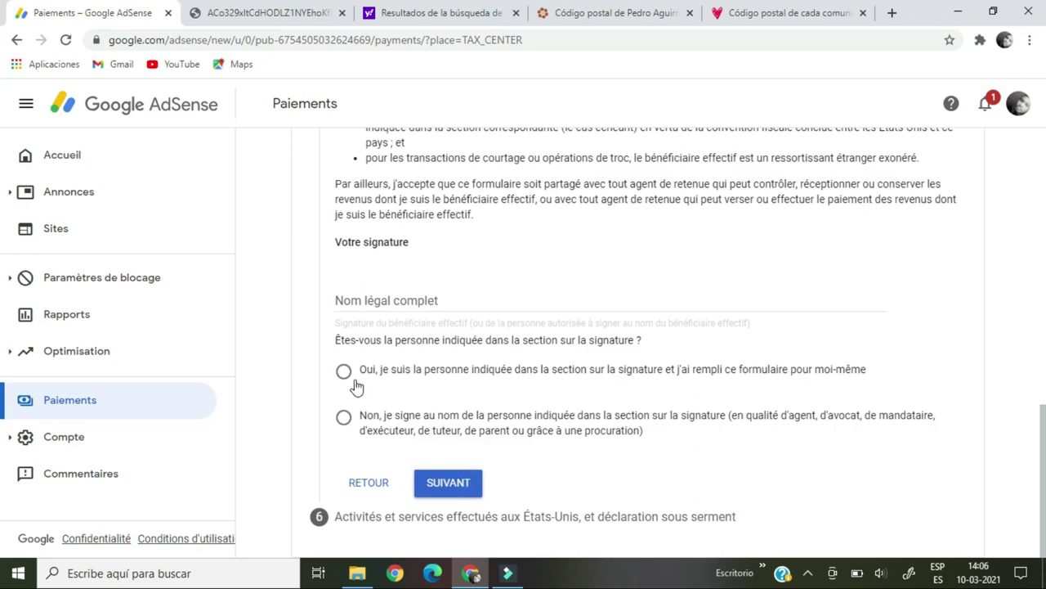
Sign the certification with the beneficiary's full legal name as the beneficiary, then answer 'Non' to US activities.
{"action": "left_click", "coordinate": [394, 300]}
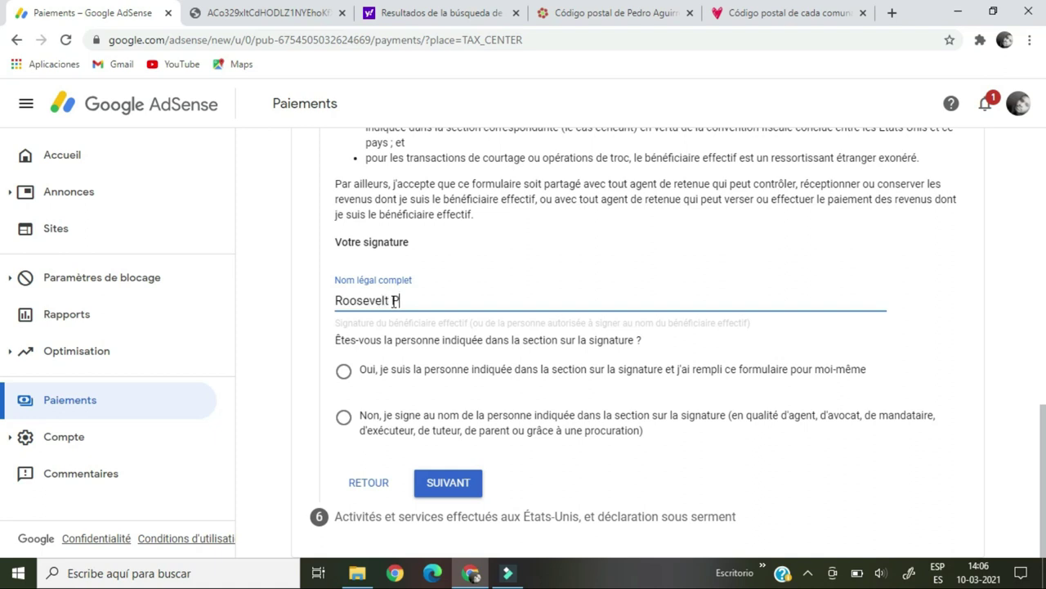
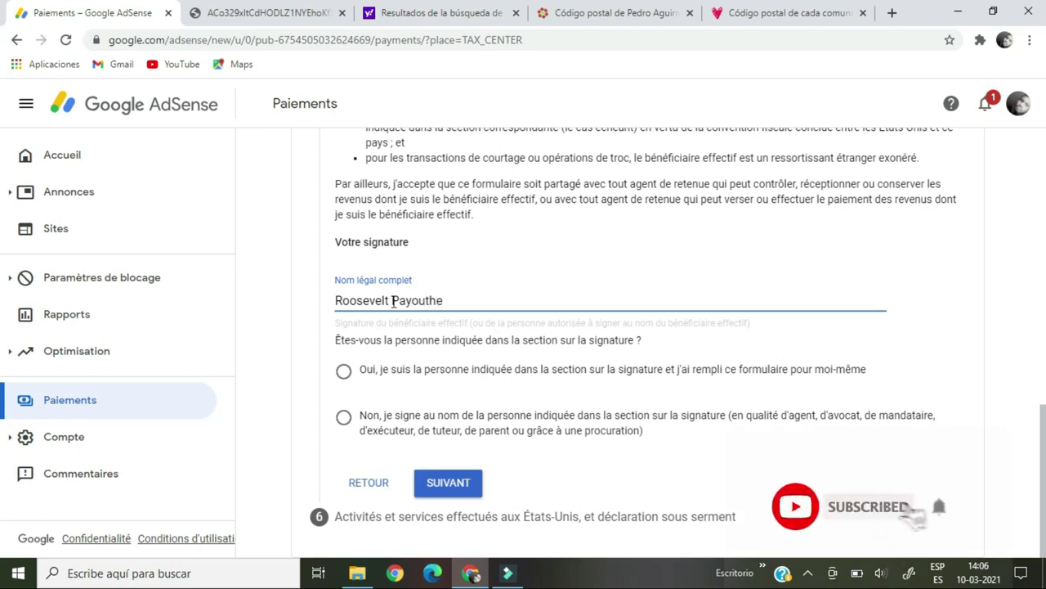
{"action": "left_click", "coordinate": [344, 372]}
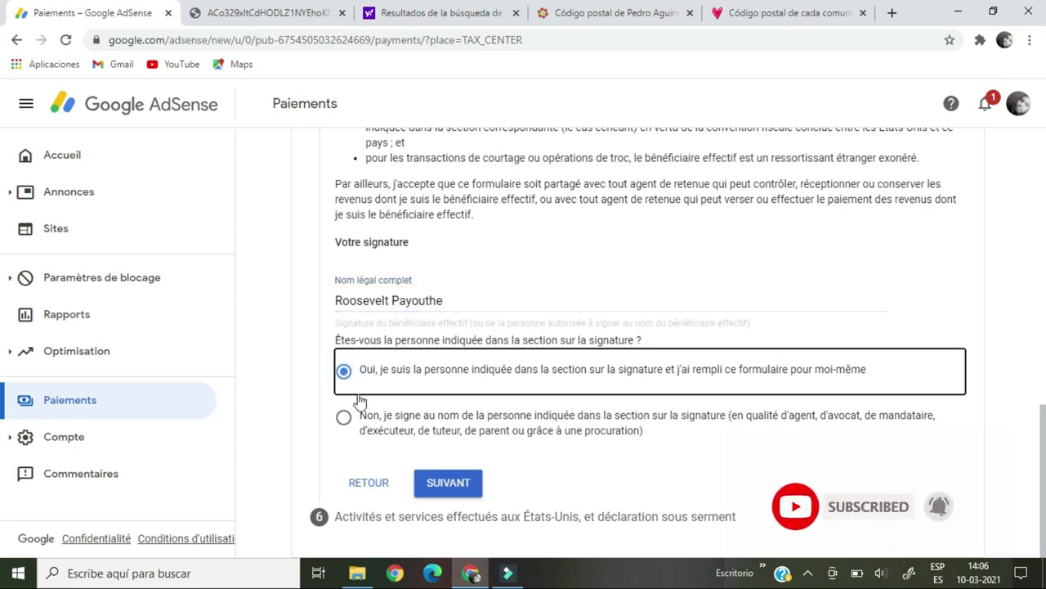
{"action": "left_click", "coordinate": [448, 482]}
{"action": "left_click", "coordinate": [343, 367]}
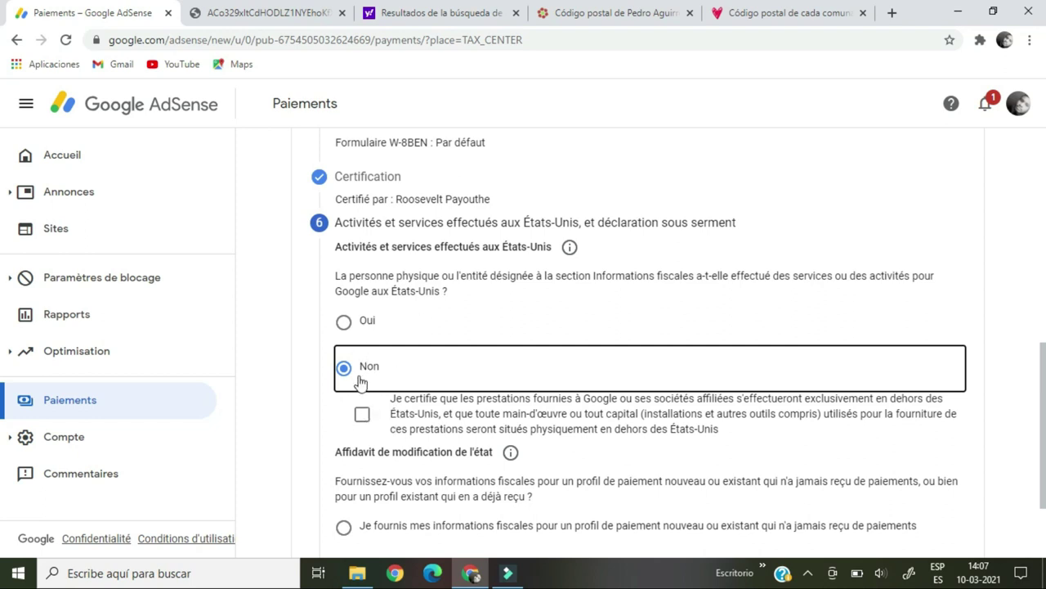
Certify services are performed outside the US, mark the profile as already paid, and declare the tax information unchanged.
{"action": "left_click", "coordinate": [362, 415]}
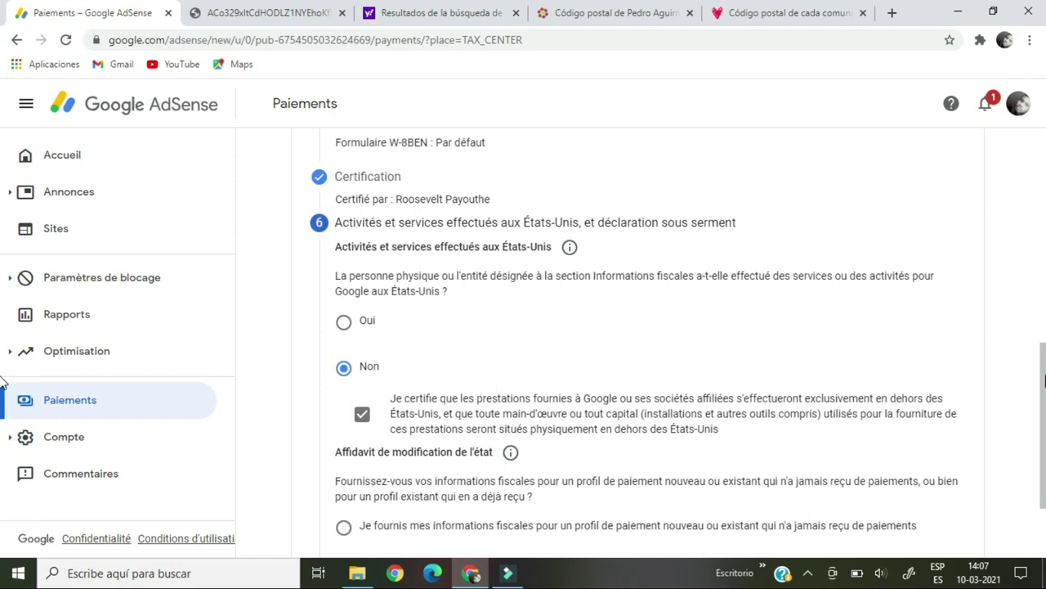
{"action": "scroll", "coordinate": [1, 379], "scroll_direction": "down", "scroll_amount": 2}
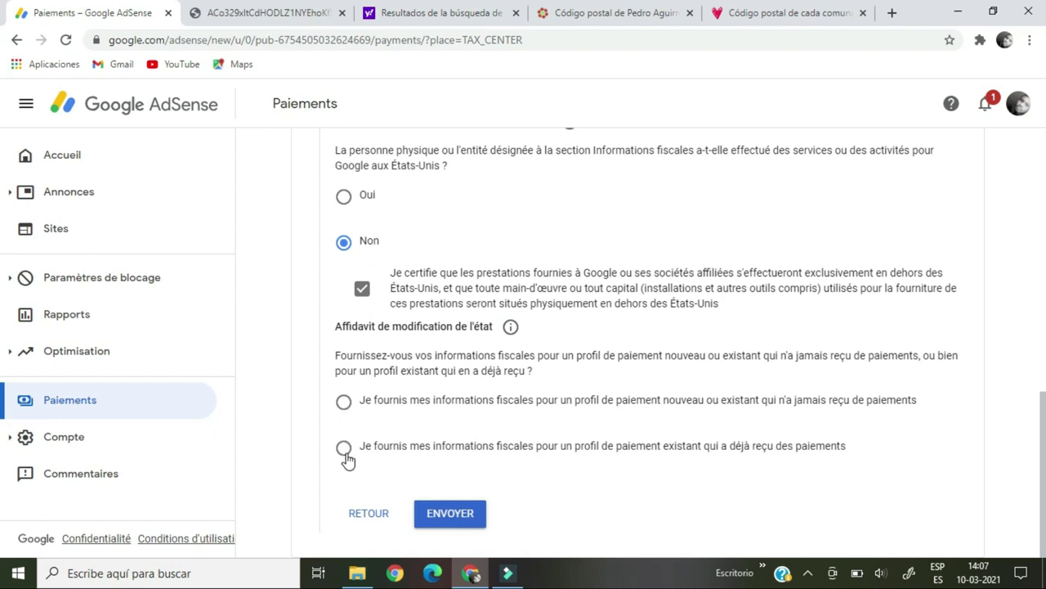
{"action": "left_click", "coordinate": [344, 450]}
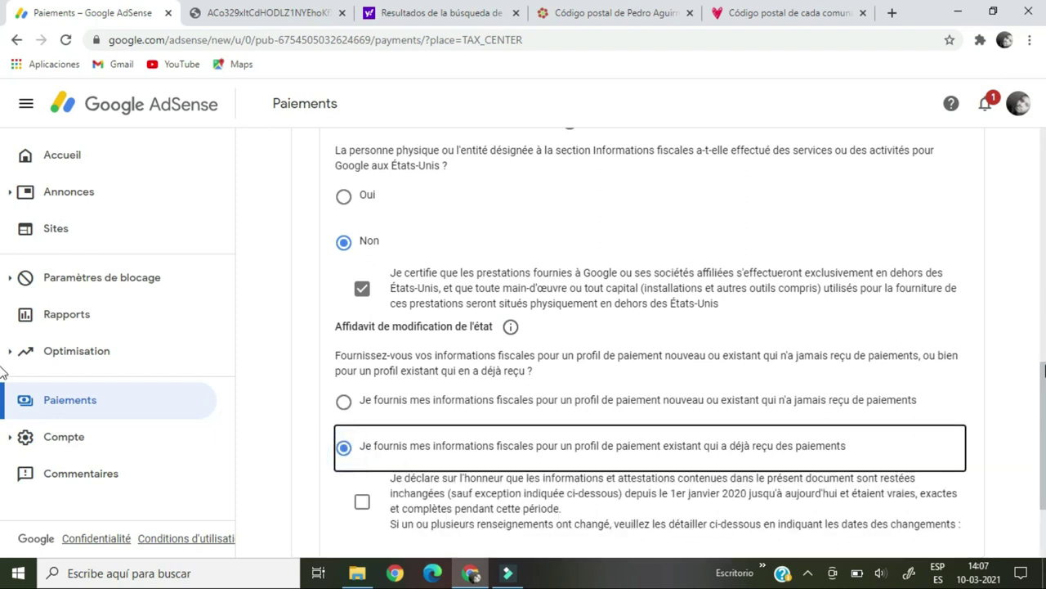
{"action": "scroll", "coordinate": [4, 425], "scroll_direction": "down", "scroll_amount": 3}
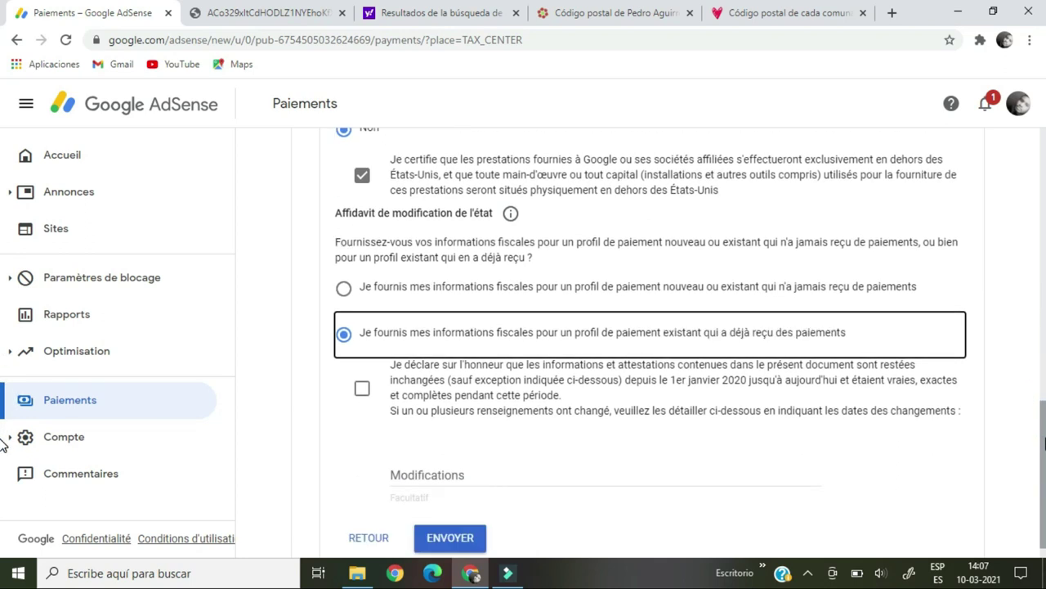
{"action": "left_click", "coordinate": [364, 371]}
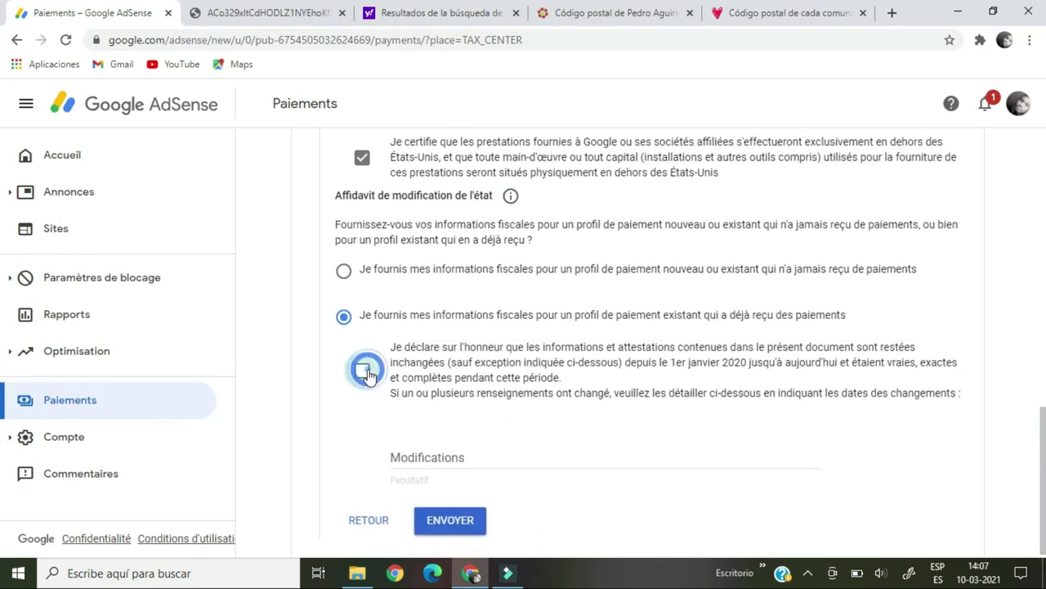
Submit the W-8BEN form with ENVOYER so it appears as Approuvé.
{"action": "left_click", "coordinate": [448, 521]}
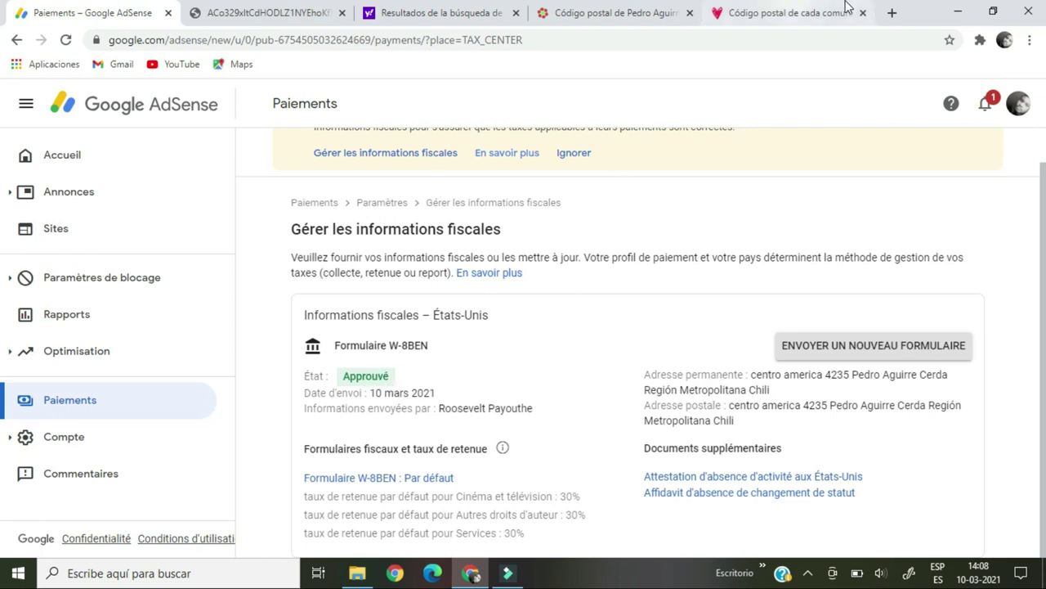
In Gmail, read the Google Payments email 'Vos informations fiscales ont été validées'.
{"action": "left_click", "coordinate": [892, 14]}
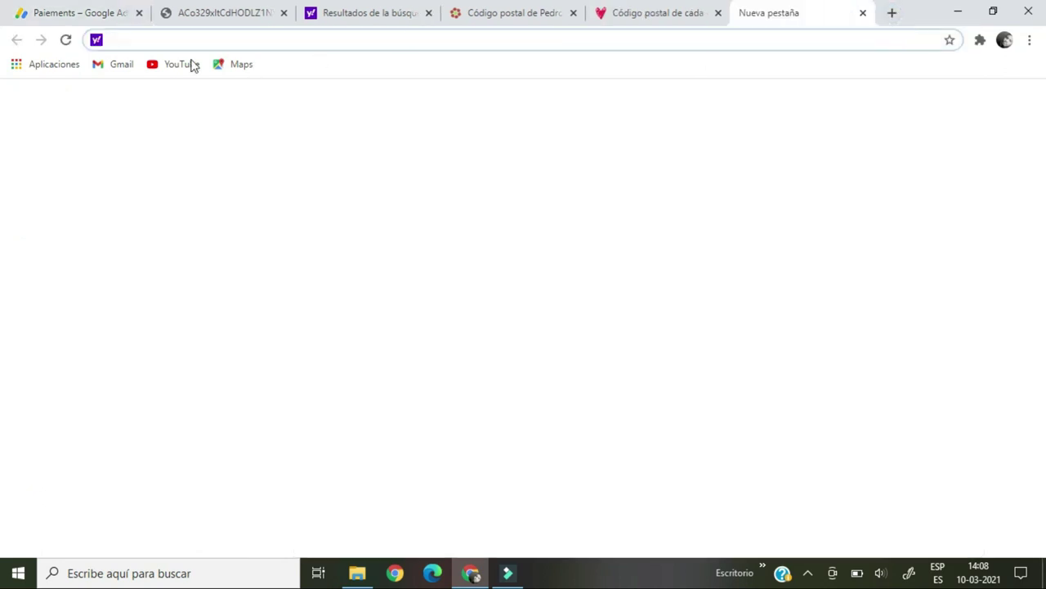
{"action": "left_click", "coordinate": [127, 69]}
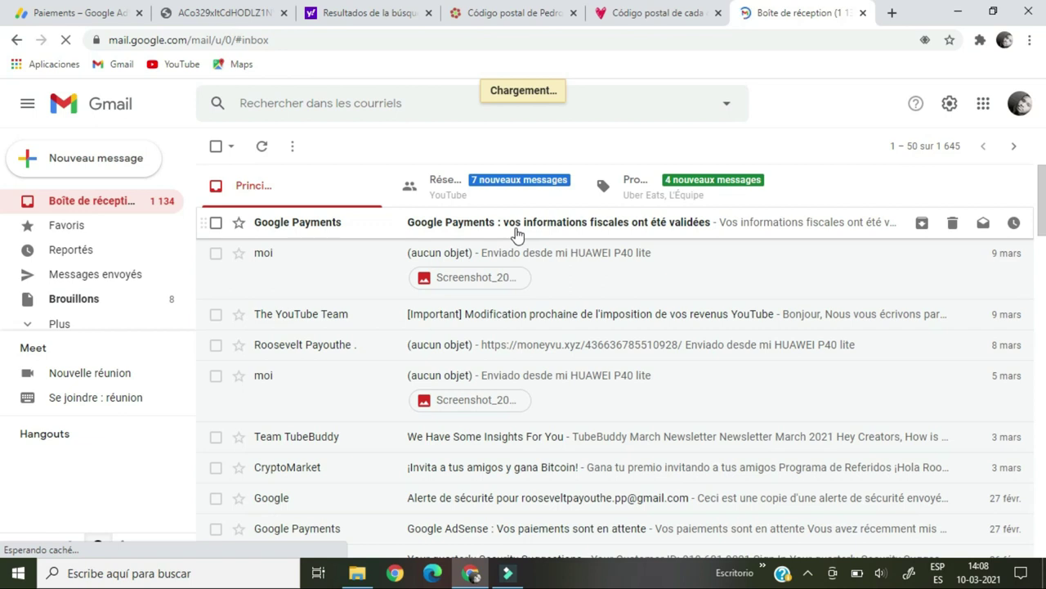
{"action": "left_click", "coordinate": [517, 235]}
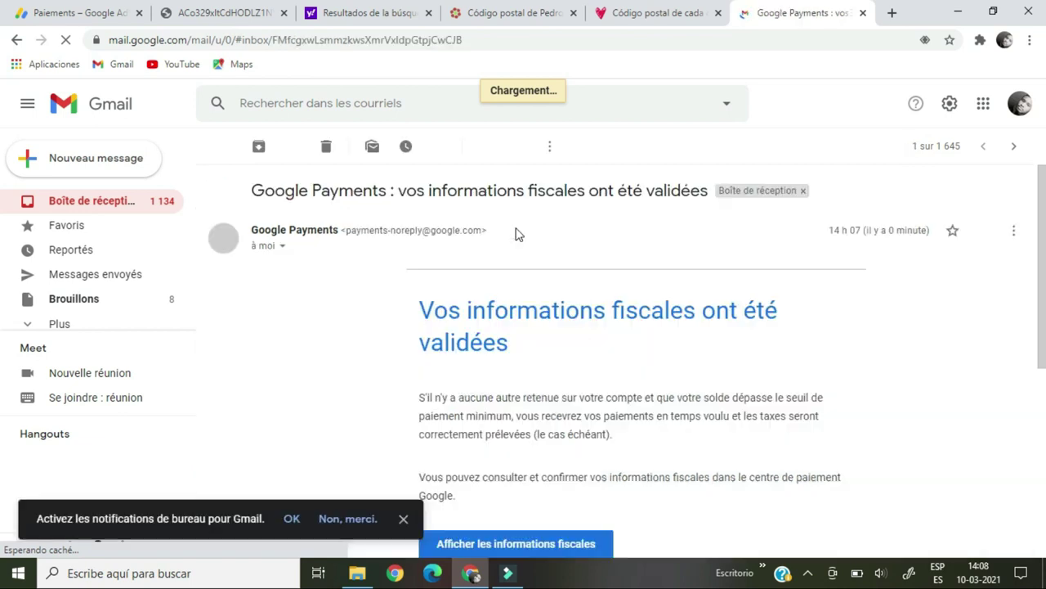
{"action": "left_click_drag", "start_coordinate": [1042, 260], "coordinate": [1045, 226]}
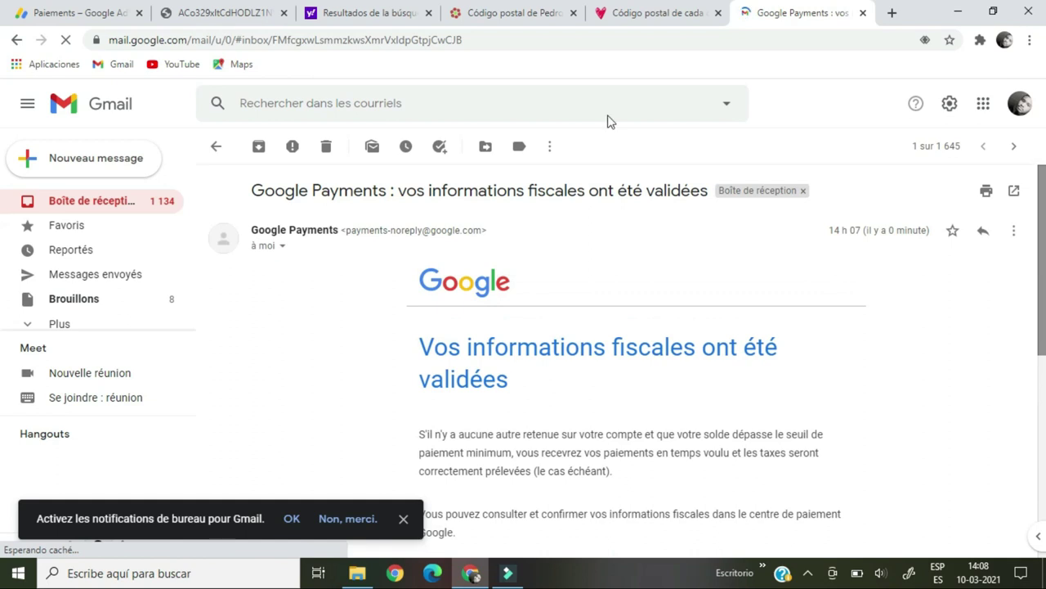
{"action": "left_click", "coordinate": [93, 18]}
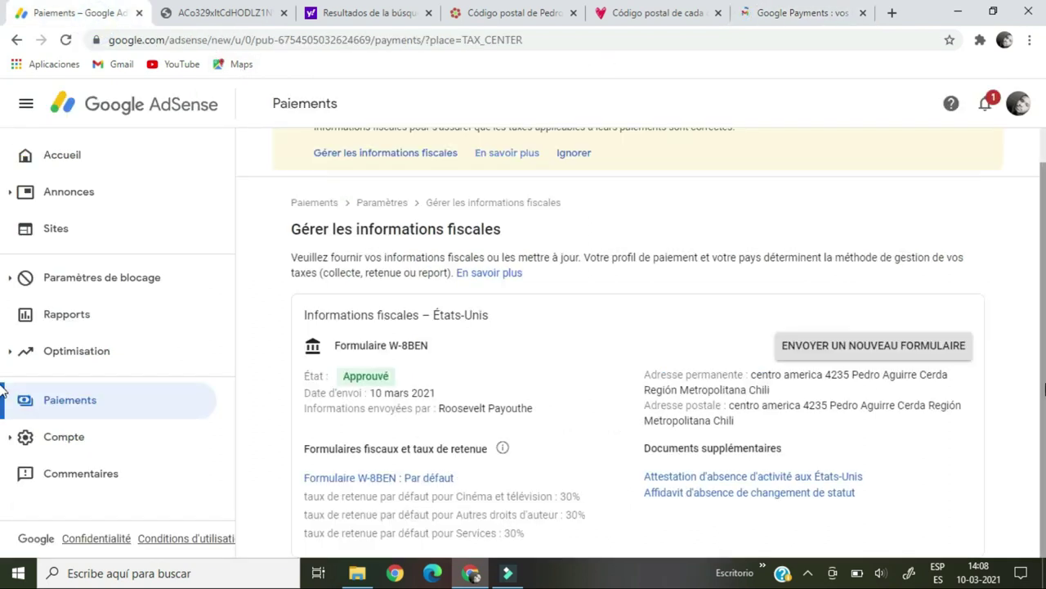
Review the tax information page, then return to the AdSense Accueil page showing the CLP 27,402 balance.
{"action": "left_click_drag", "start_coordinate": [1045, 384], "coordinate": [1045, 282]}
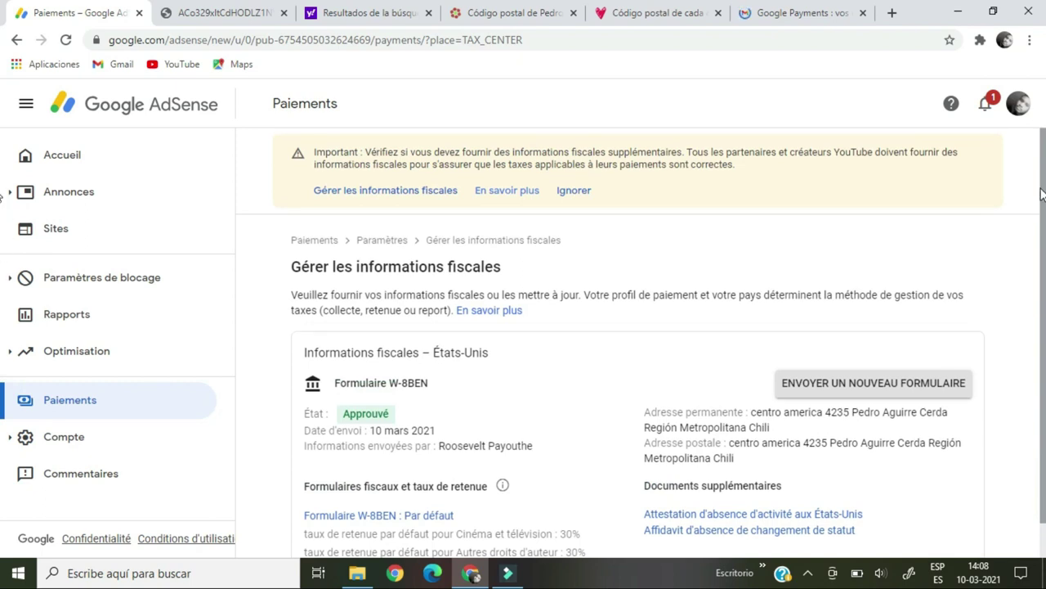
{"action": "left_click_drag", "start_coordinate": [1043, 214], "coordinate": [1045, 276]}
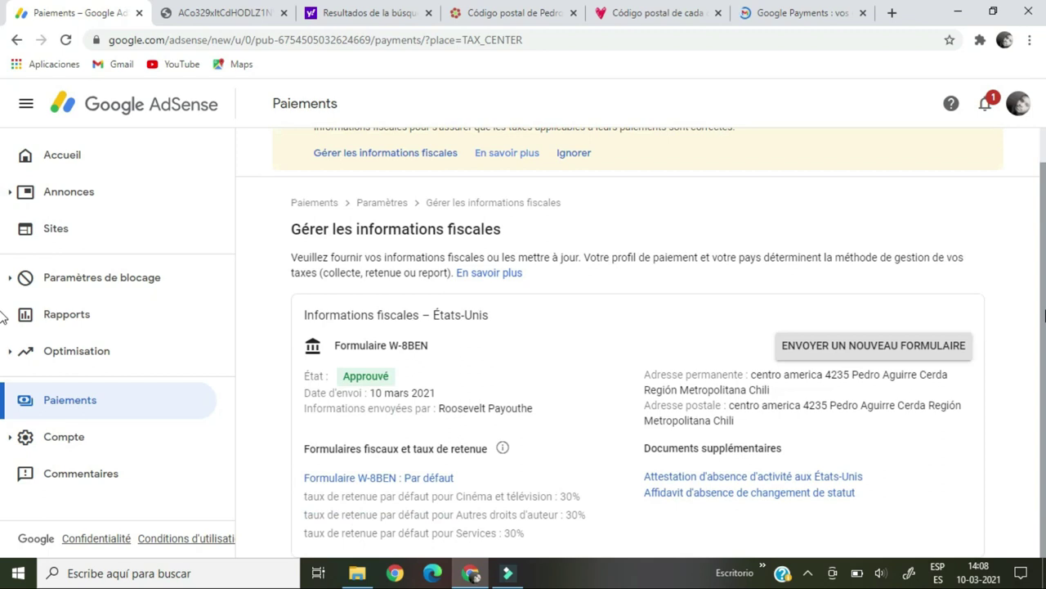
{"action": "left_click", "coordinate": [236, 175]}
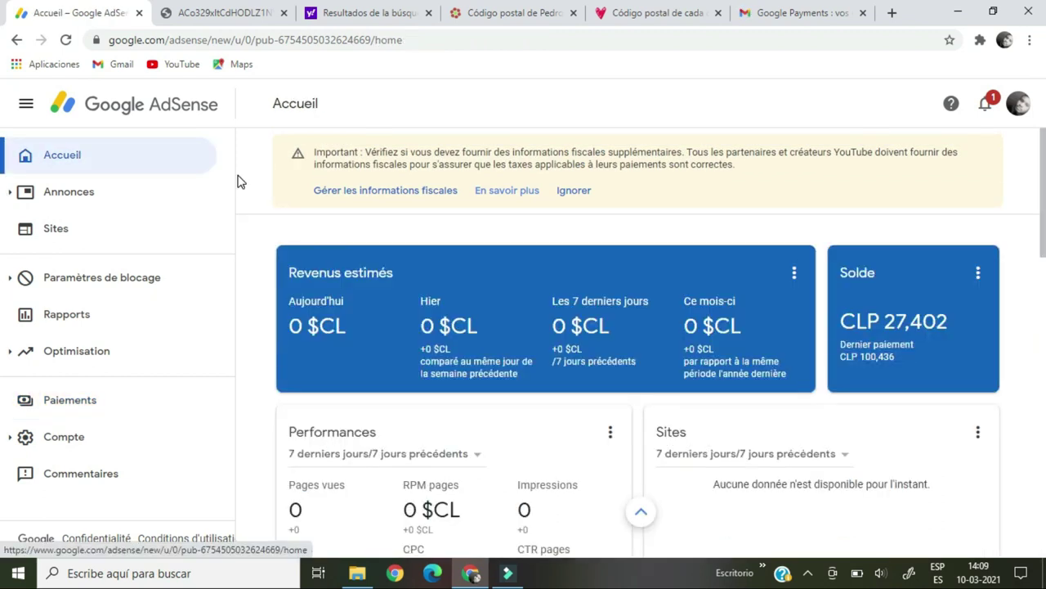